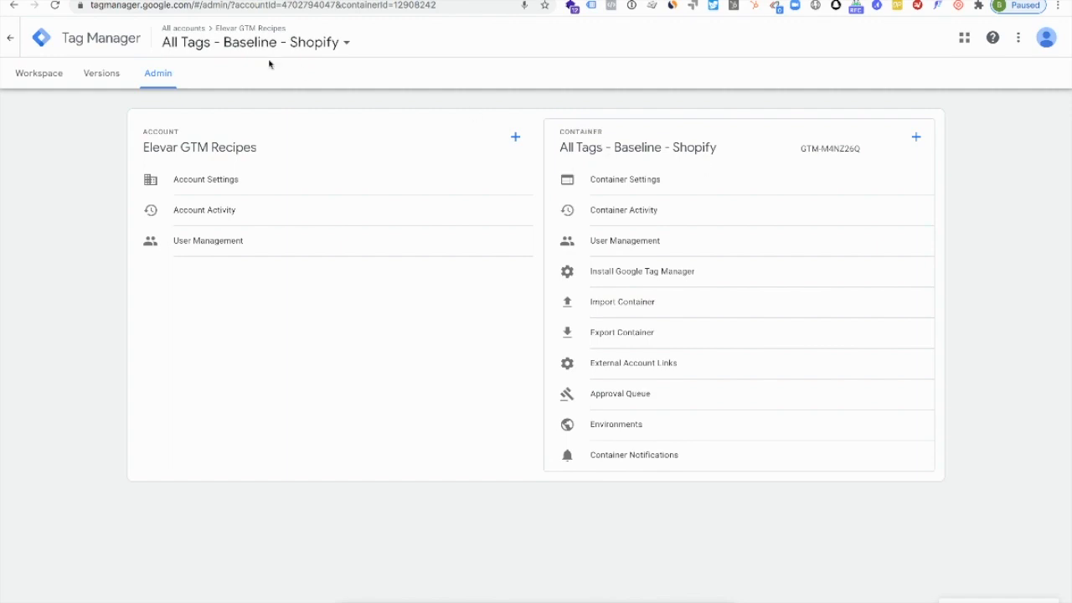
Create a container named "New SS Container" in the Elevar GTM Recipes account with Server as the target platform
{"action": "left_click", "coordinate": [917, 138]}
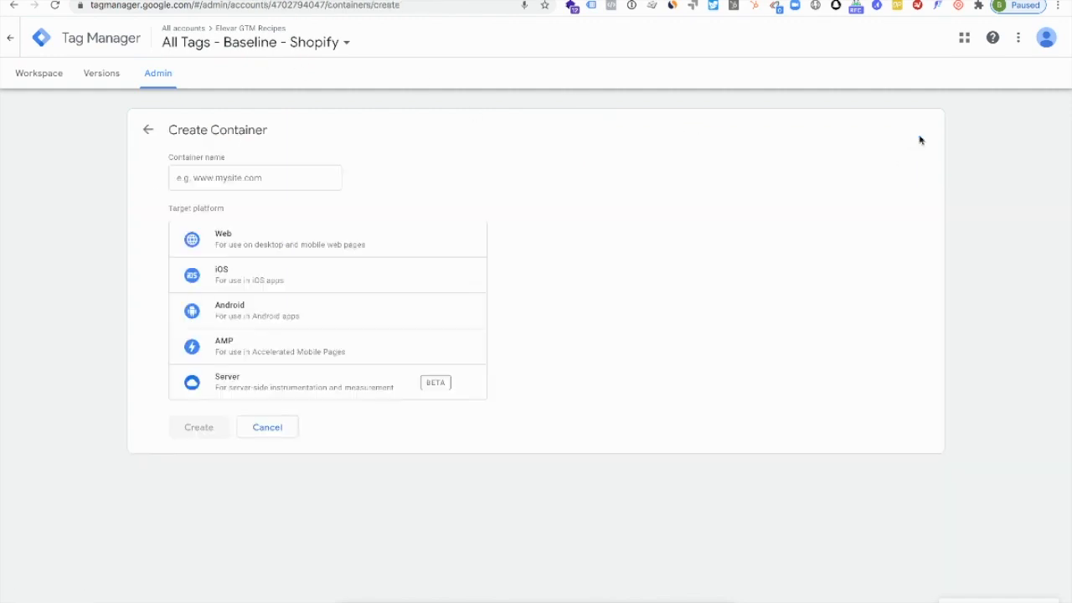
{"action": "left_click", "coordinate": [220, 179]}
{"action": "type", "text": "New SS Container"}
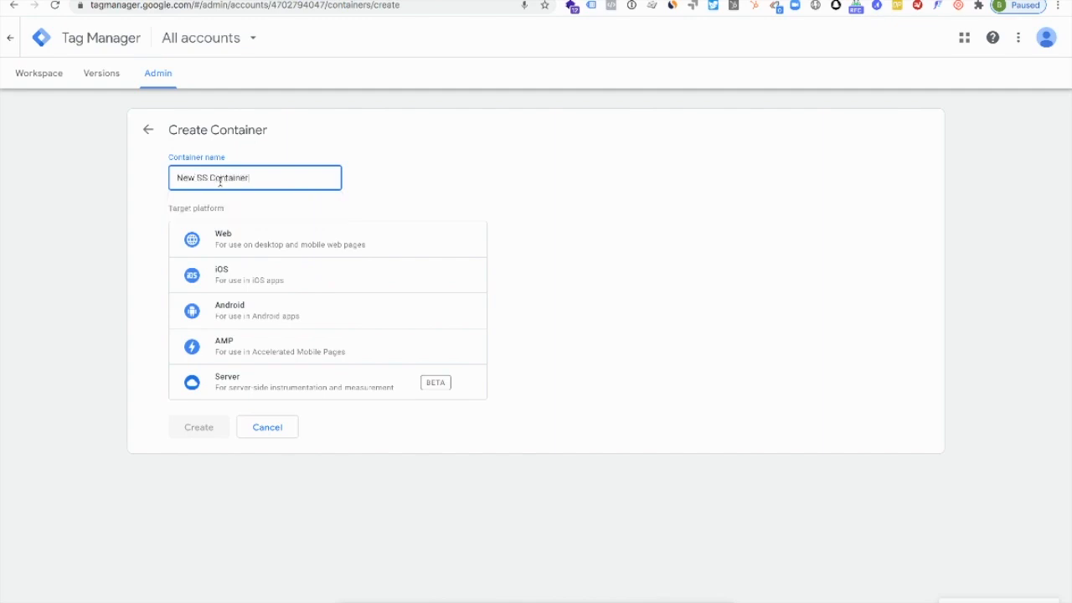
{"action": "left_click", "coordinate": [243, 385]}
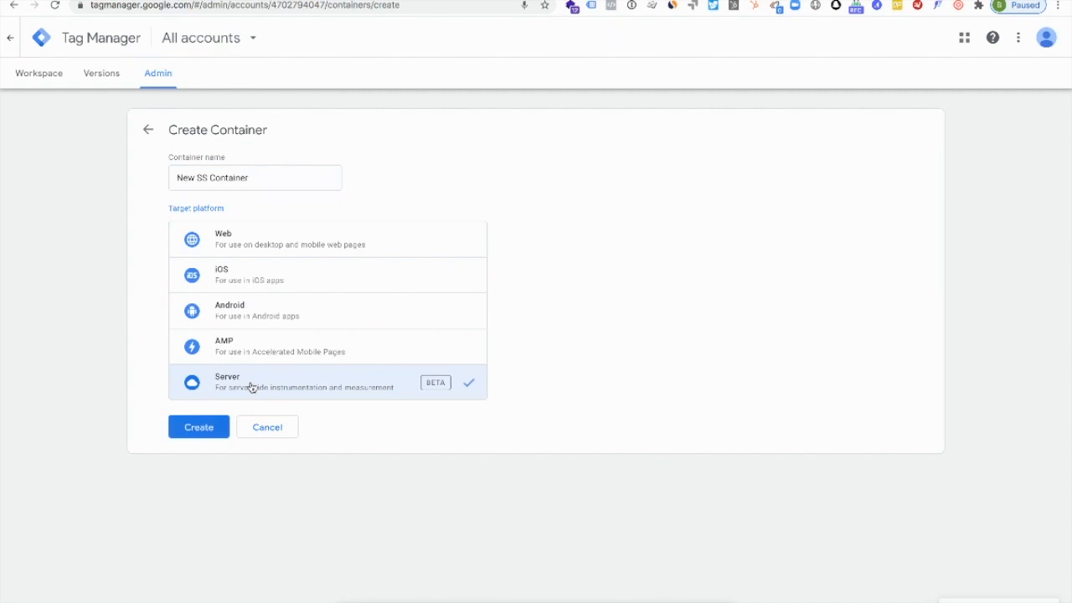
{"action": "left_click", "coordinate": [202, 432]}
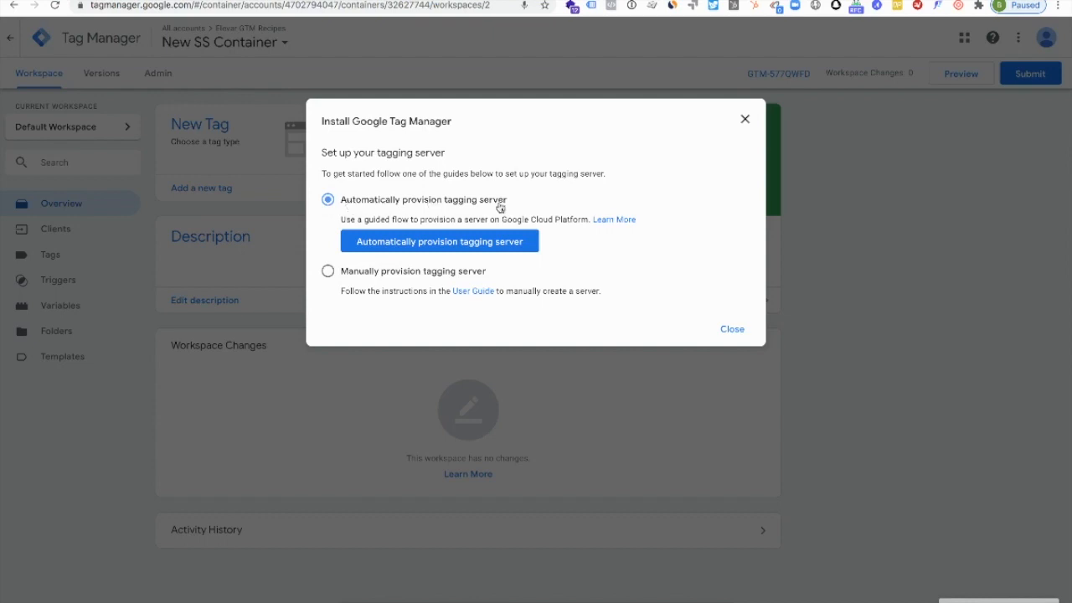
Automatically provision a tagging server for the container using the billing account for getelevar.com
{"action": "left_click", "coordinate": [408, 250]}
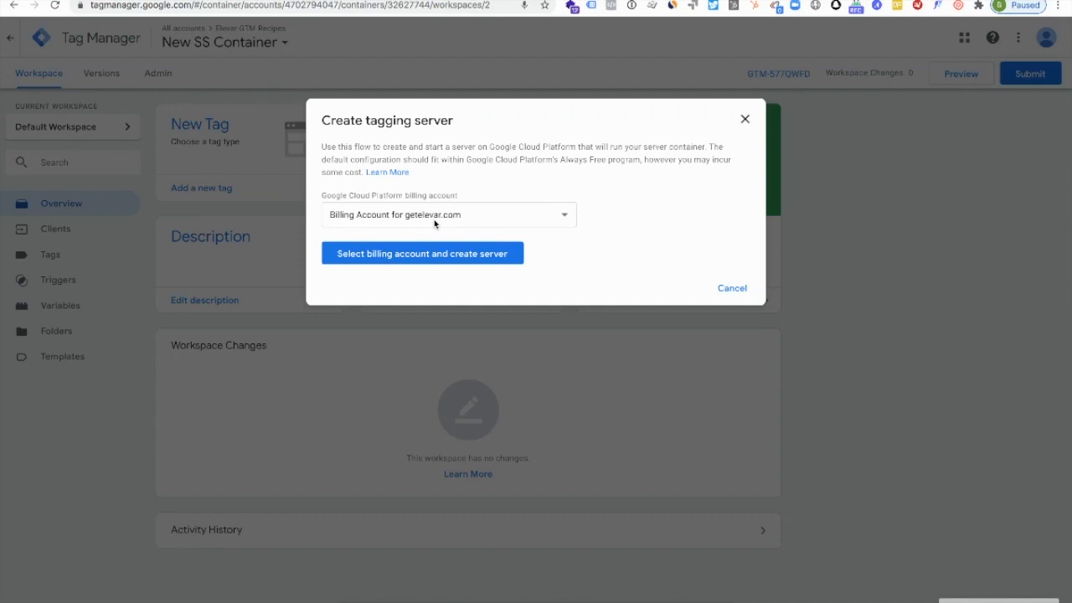
{"action": "left_click", "coordinate": [435, 223]}
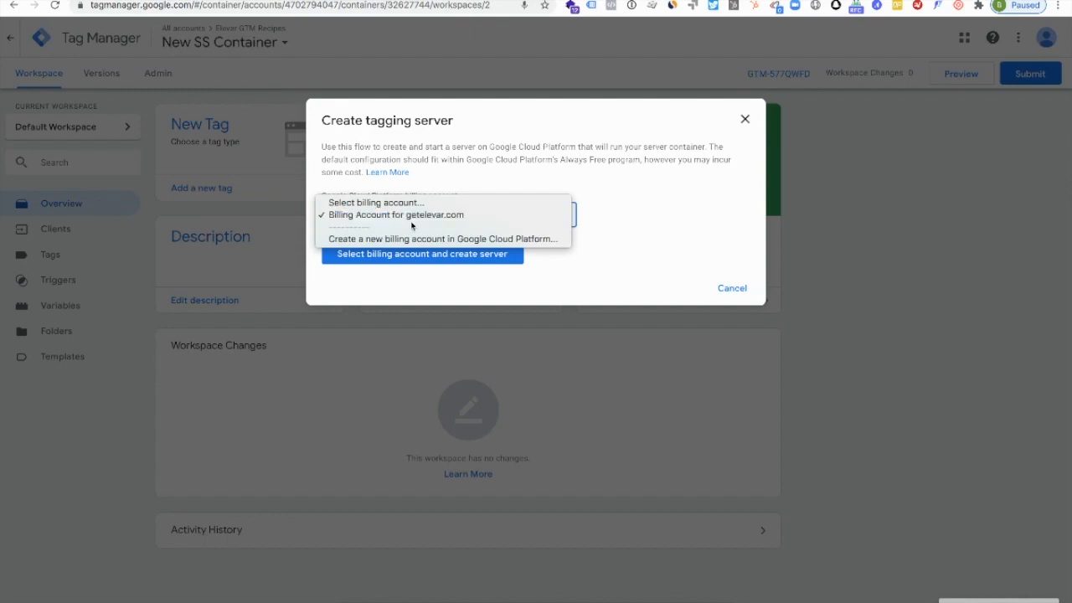
{"action": "left_click", "coordinate": [413, 218]}
{"action": "left_click", "coordinate": [396, 256]}
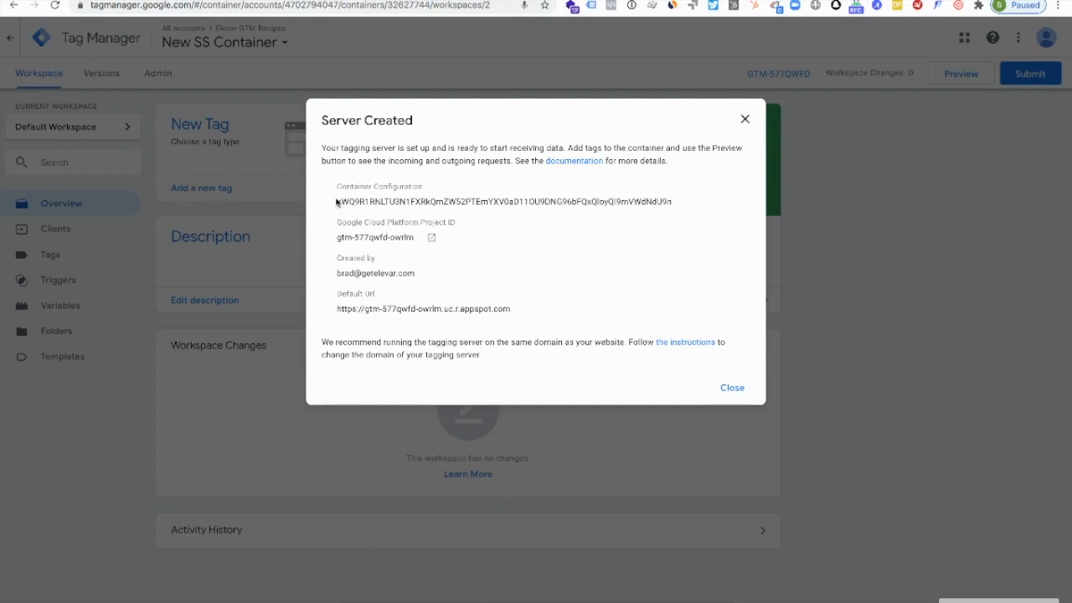
Highlight the new tagging server's default URL in the server details and close the details
{"action": "triple_click", "coordinate": [378, 311]}
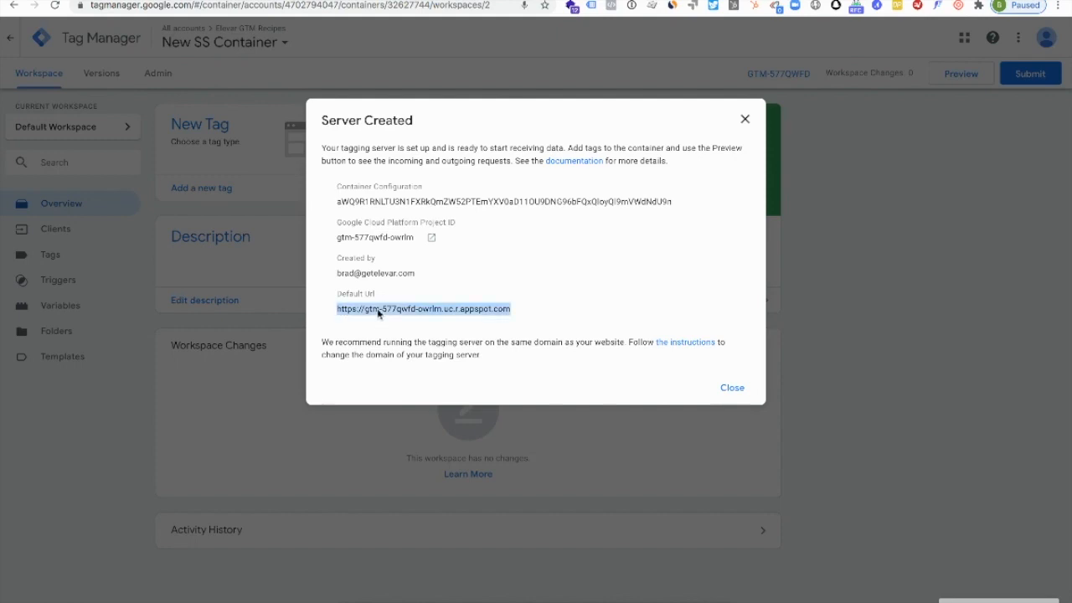
{"action": "left_click", "coordinate": [368, 311]}
{"action": "left_click_drag", "start_coordinate": [338, 310], "coordinate": [511, 315]}
{"action": "left_click", "coordinate": [722, 388]}
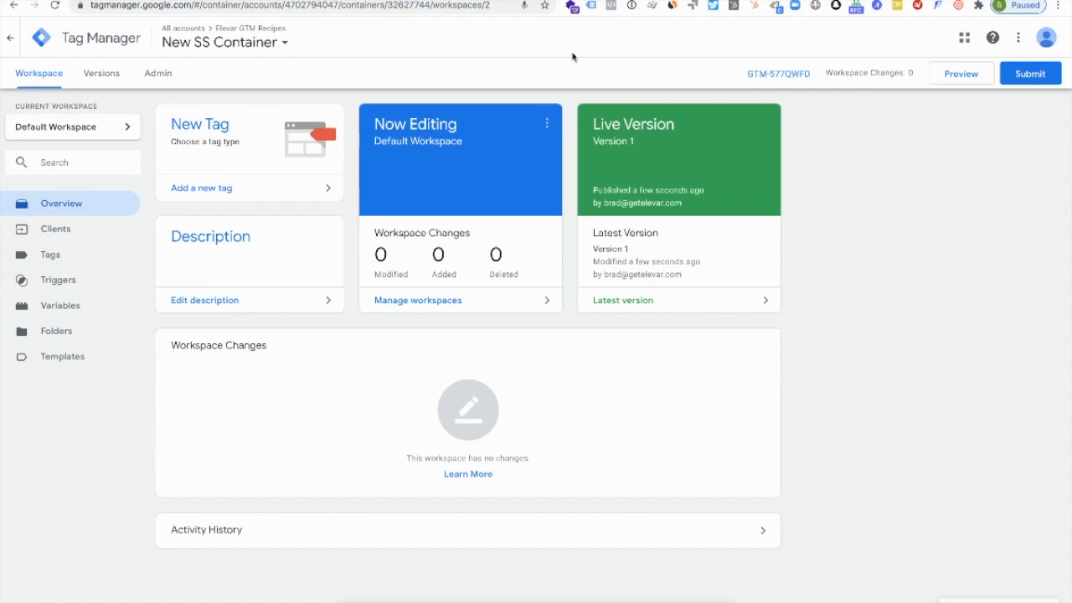
Switch to Google Cloud Platform and open the App Engine dashboard
{"action": "left_click", "coordinate": [493, 0]}
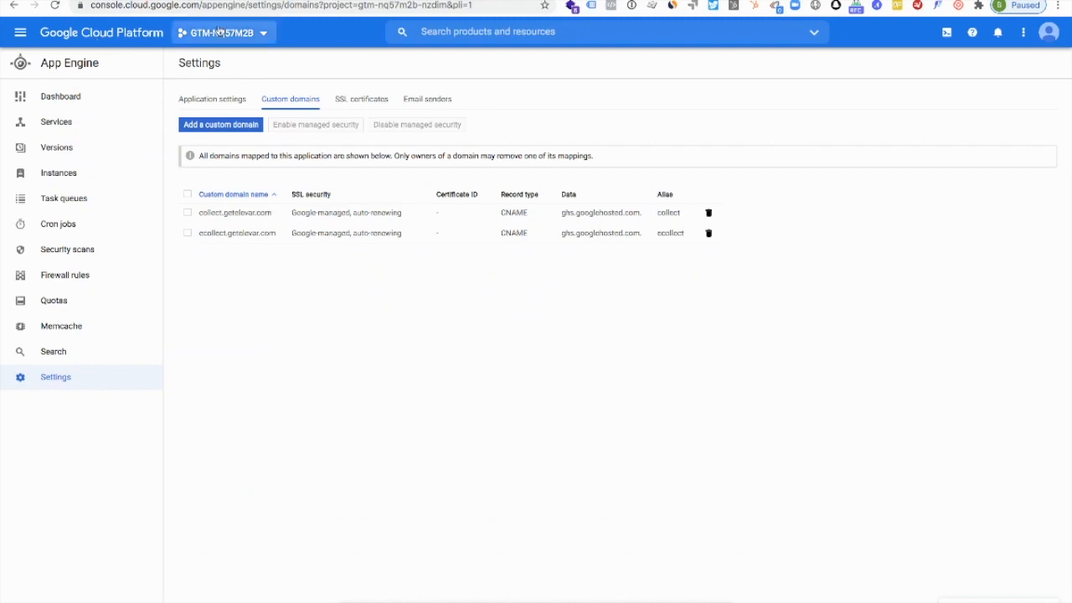
{"action": "double_click", "coordinate": [177, 6]}
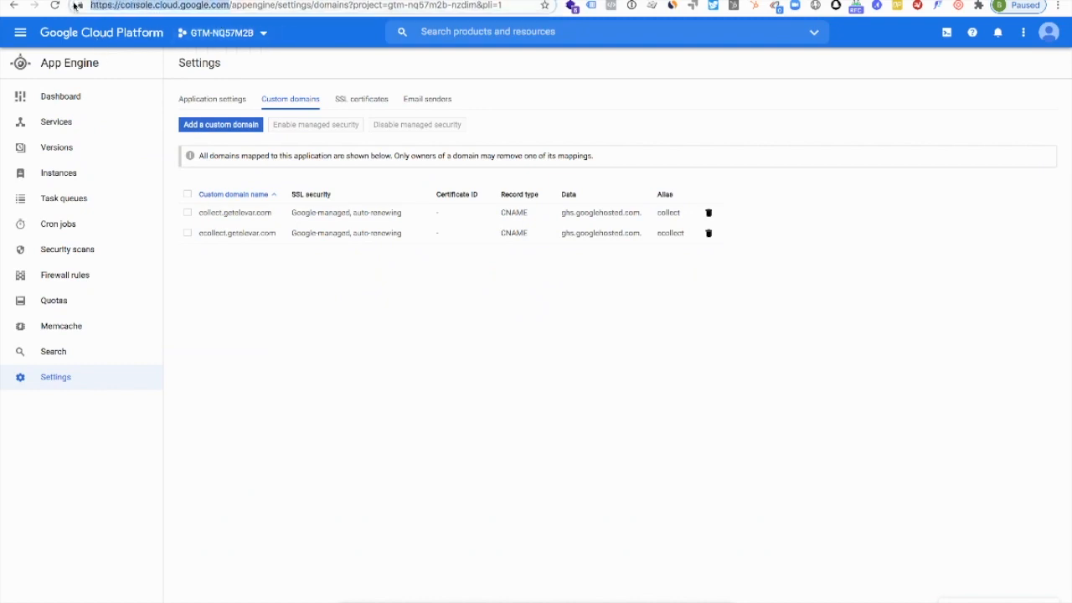
{"action": "left_click", "coordinate": [54, 5]}
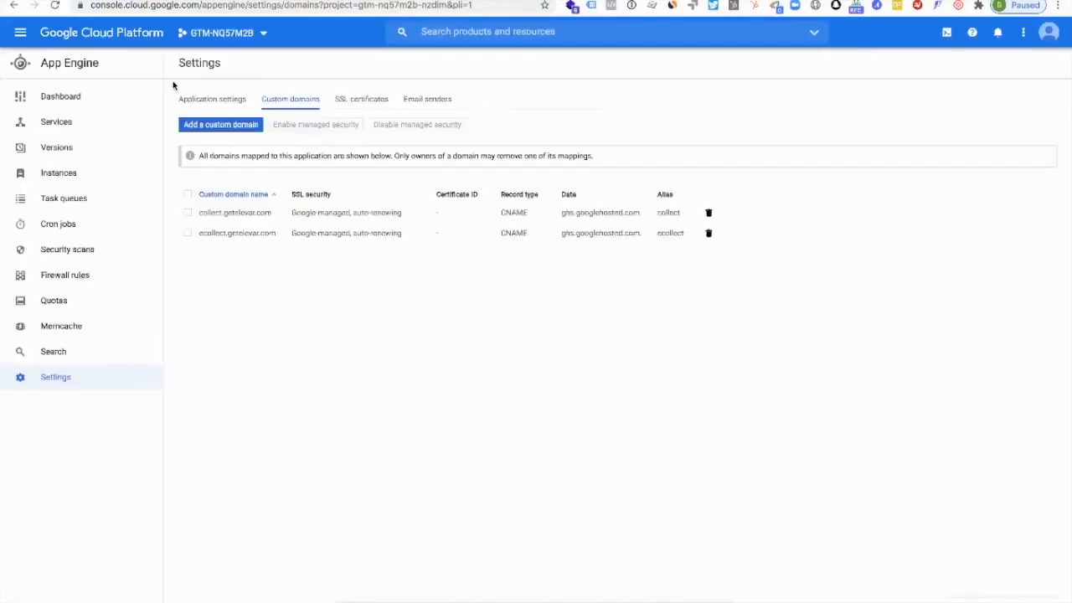
{"action": "left_click", "coordinate": [22, 35]}
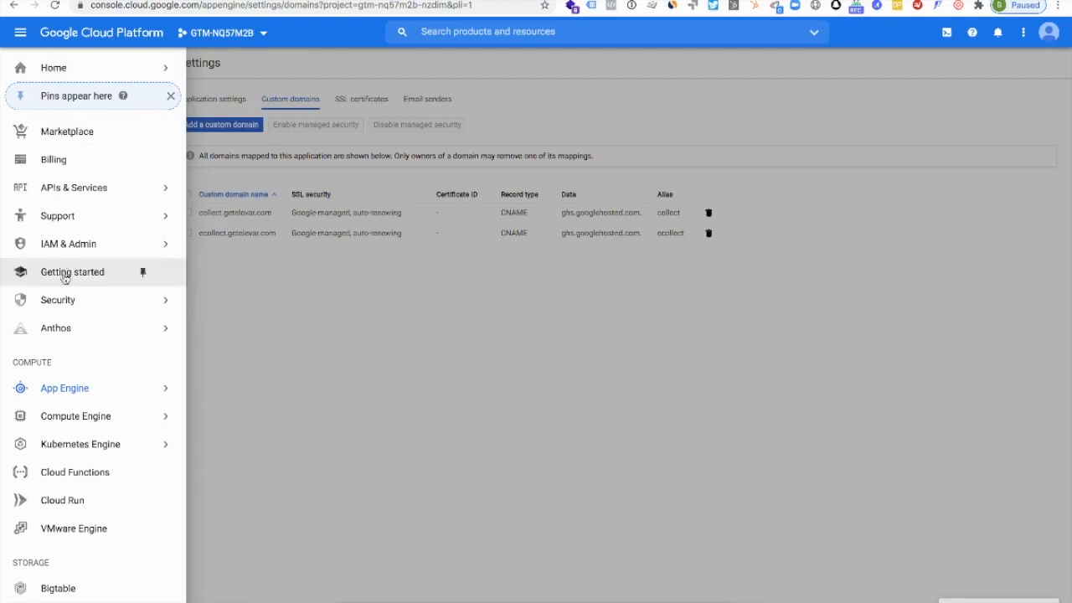
{"action": "mouse_move", "coordinate": [52, 388]}
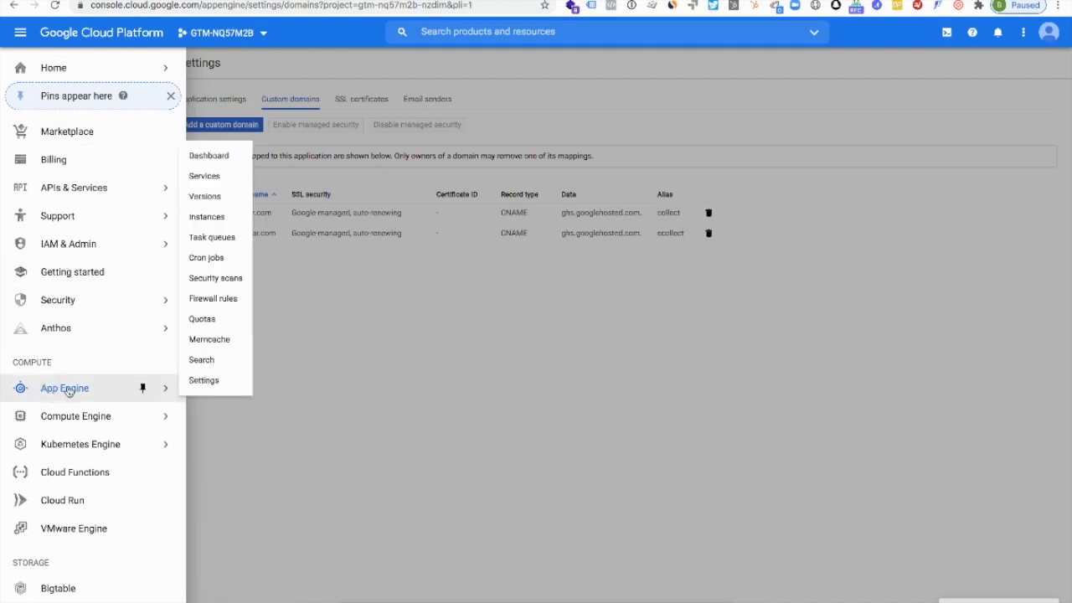
{"action": "left_click", "coordinate": [216, 159]}
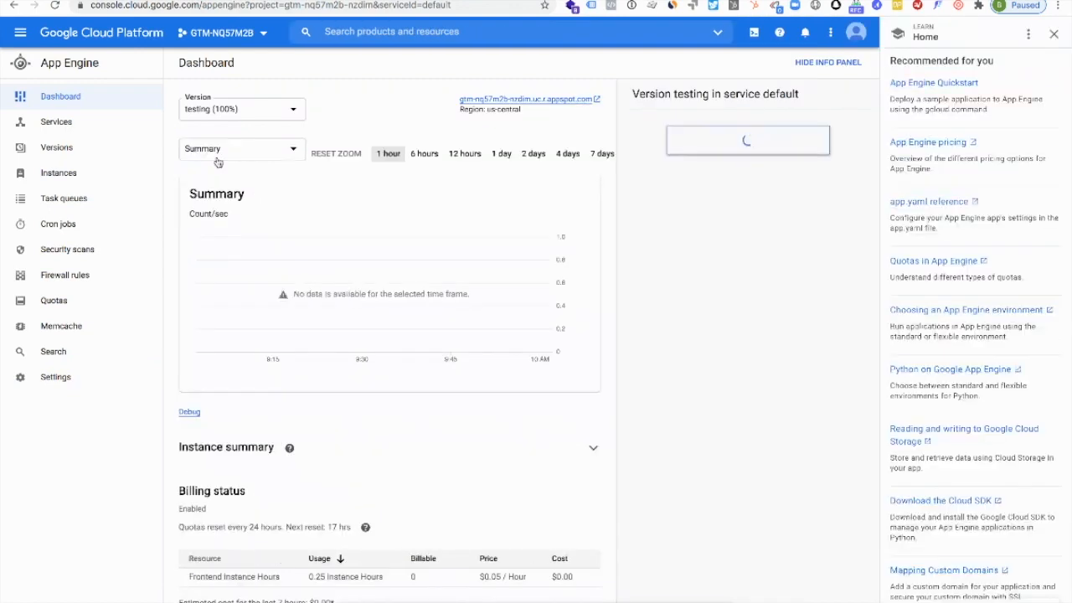
Select the GTM-NQ57M2B project and open the custom domains in its App Engine settings
{"action": "left_click", "coordinate": [245, 33]}
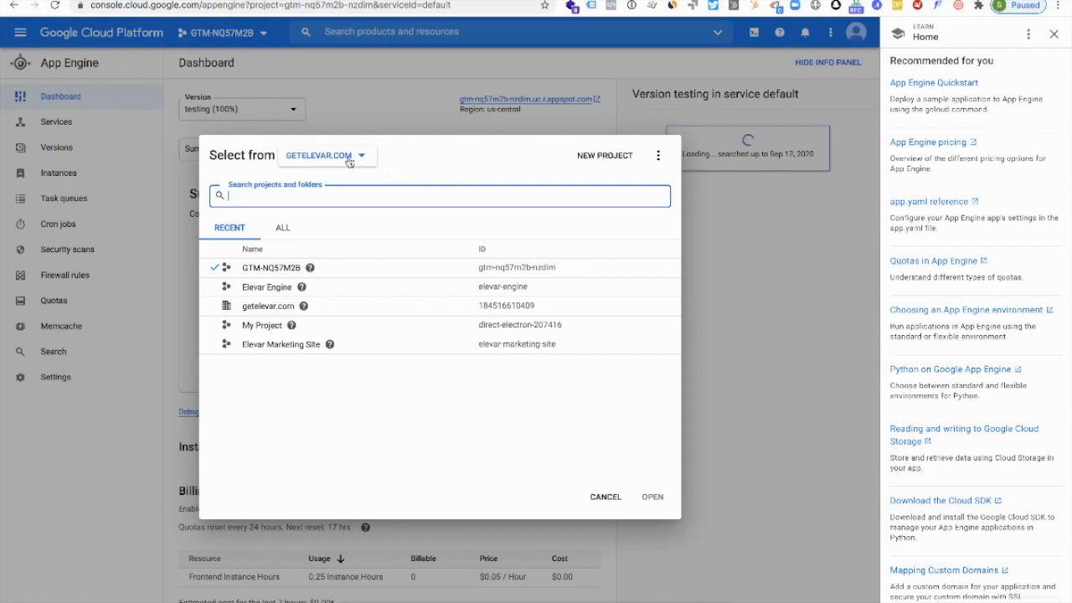
{"action": "left_click", "coordinate": [268, 268]}
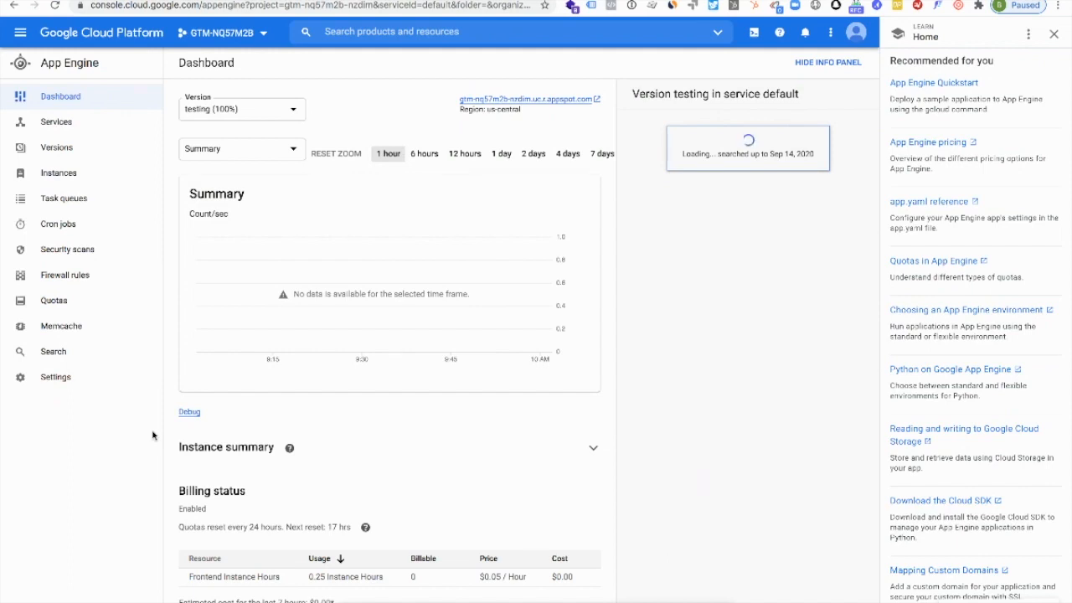
{"action": "left_click", "coordinate": [56, 378]}
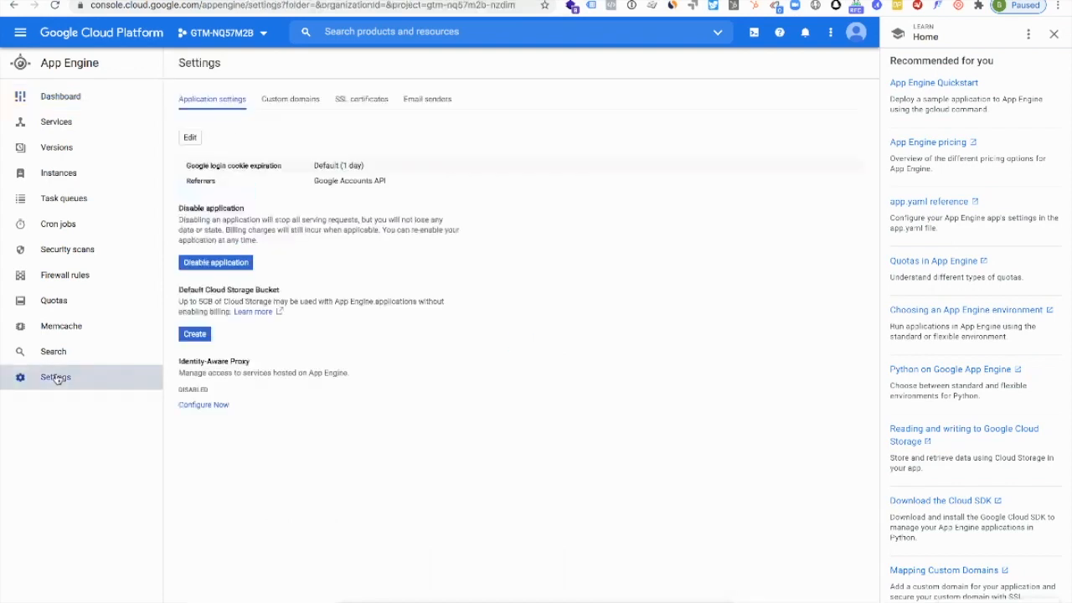
{"action": "left_click", "coordinate": [276, 102]}
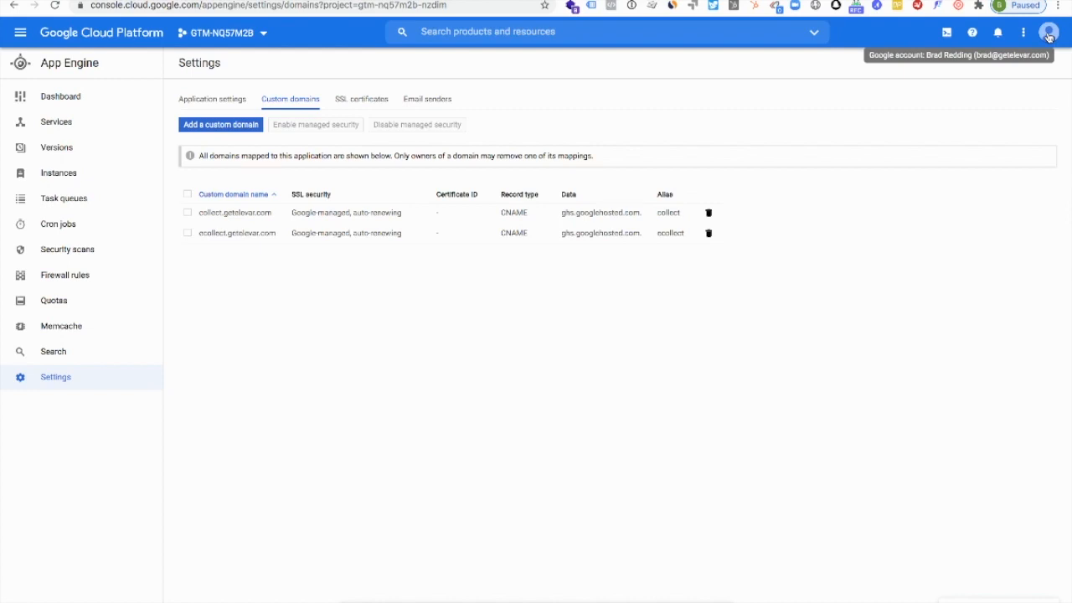
Check the getelevar.com ownership verification in Google Search Console and start adding a custom domain in App Engine with getelevar.com as the domain
{"action": "left_click", "coordinate": [800, 10]}
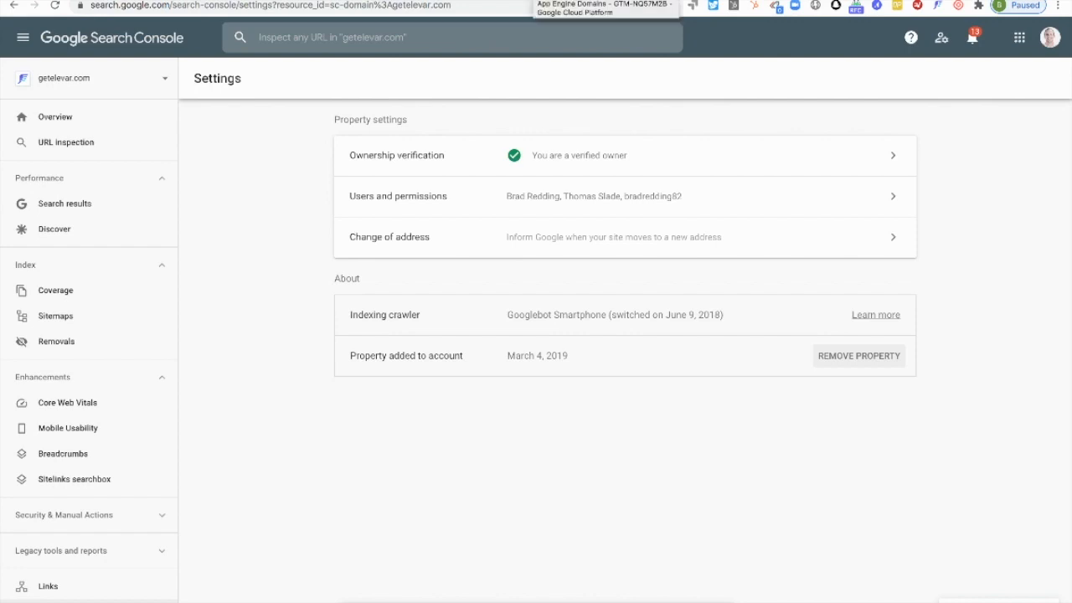
{"action": "left_click", "coordinate": [534, 1]}
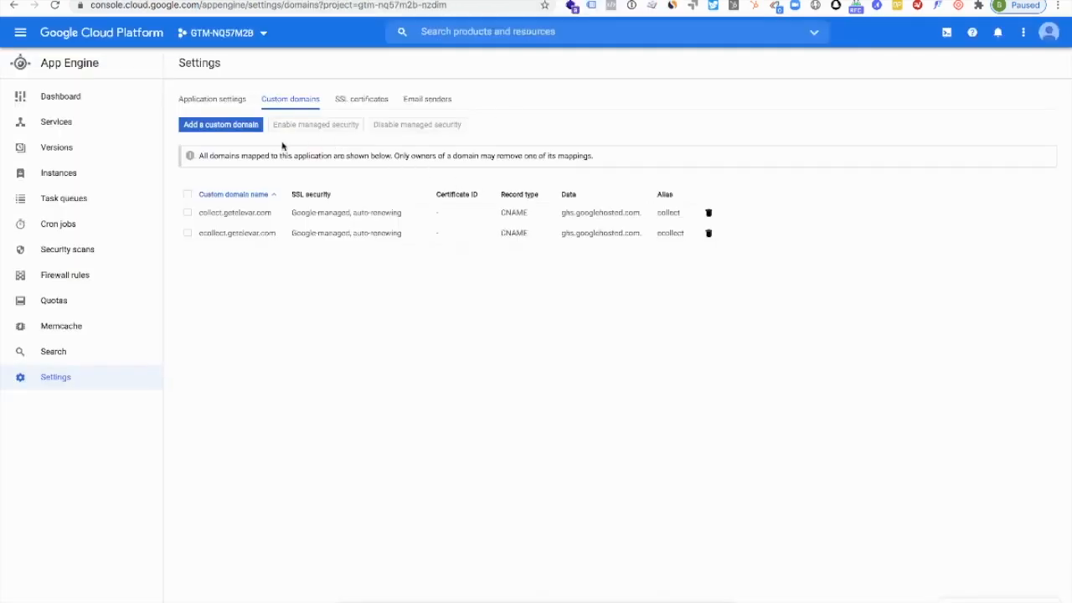
{"action": "left_click", "coordinate": [213, 125]}
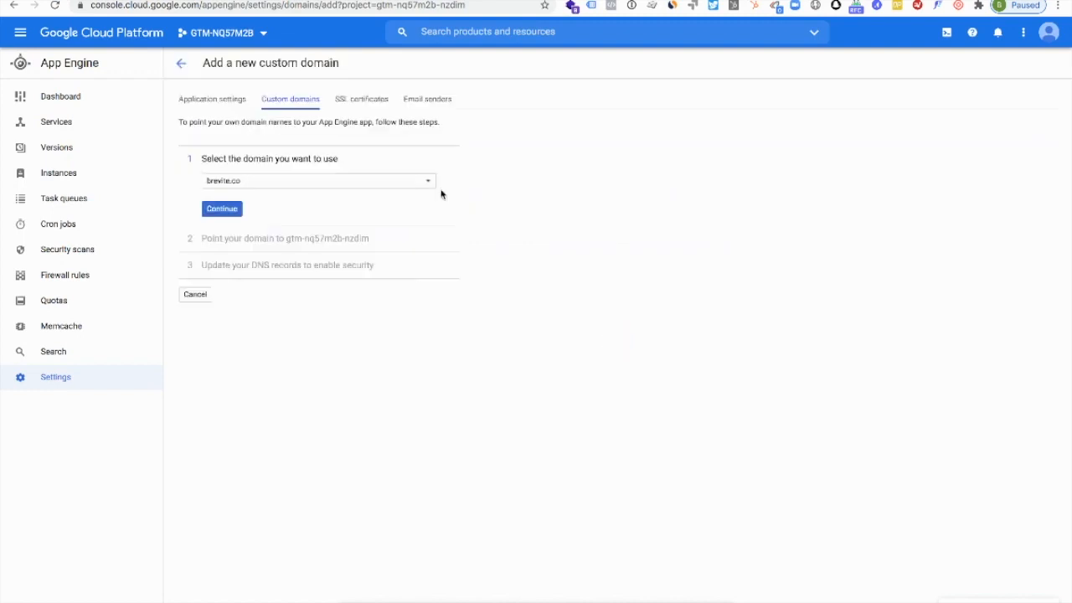
{"action": "left_click", "coordinate": [431, 184]}
{"action": "left_click", "coordinate": [288, 196]}
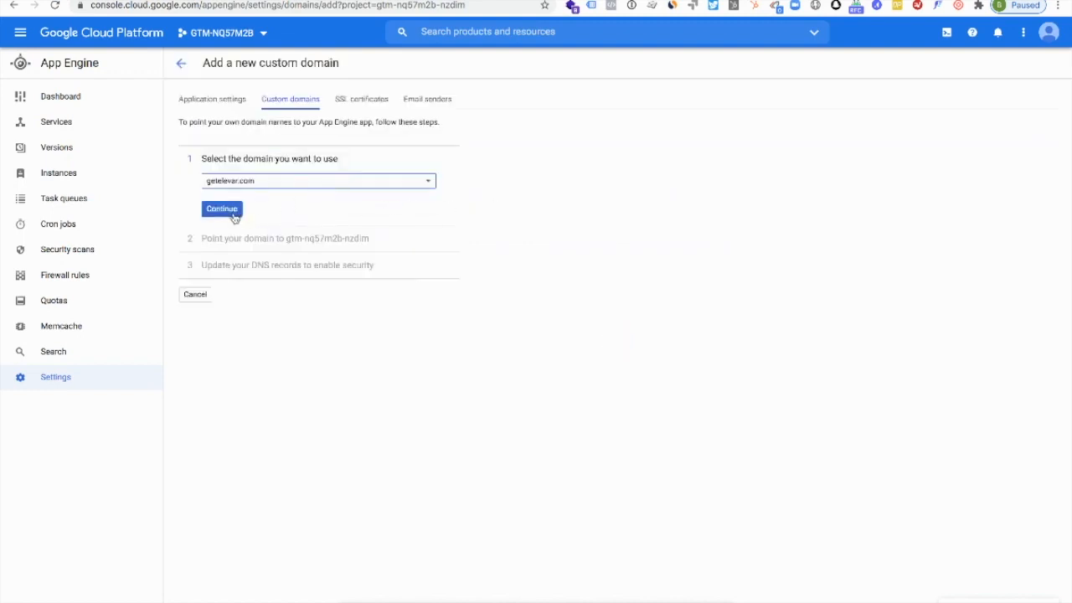
{"action": "left_click", "coordinate": [233, 215]}
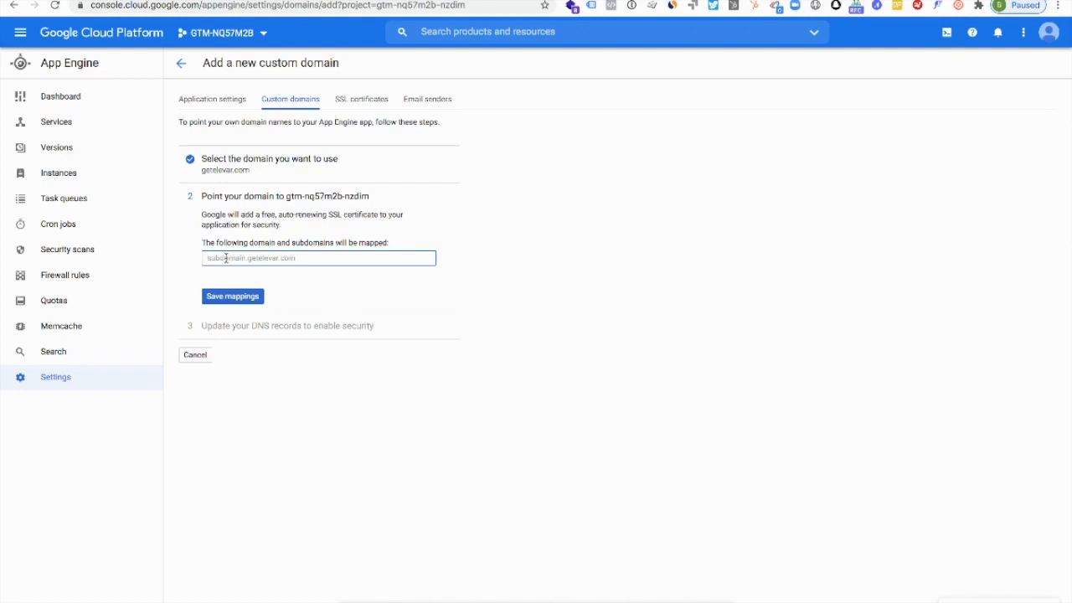
Map the subdomain sstagging.getelevar.com to the project, save the mapping and proceed to the required DNS records
{"action": "type", "text": "sstaging"}
{"action": "left_click", "coordinate": [220, 296]}
{"action": "double_click", "coordinate": [270, 258]}
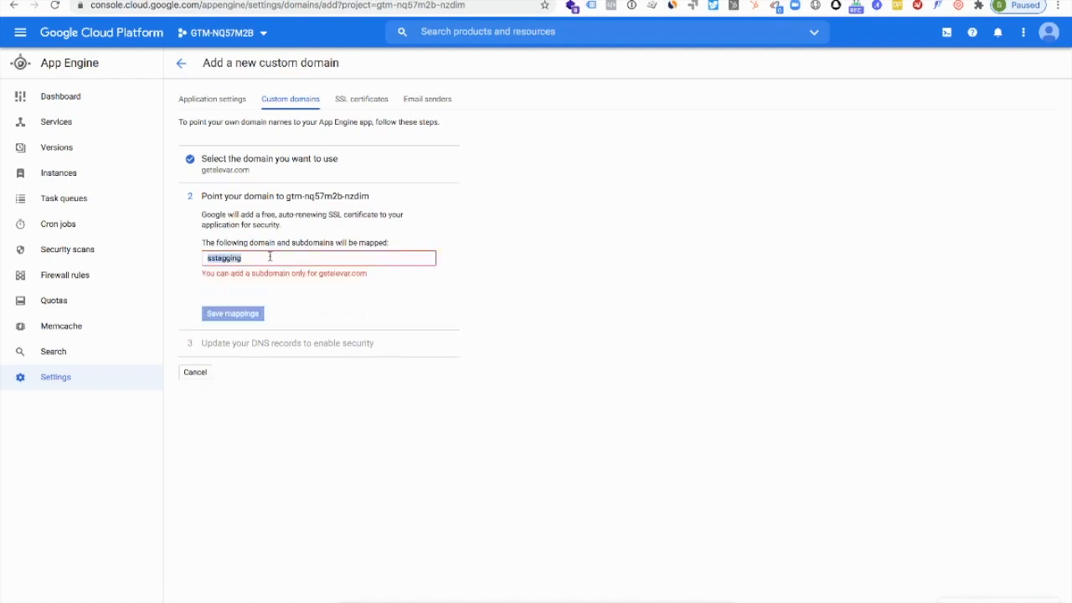
{"action": "double_click", "coordinate": [270, 257]}
{"action": "key", "text": "Left"}
{"action": "double_click", "coordinate": [252, 261]}
{"action": "key", "text": "BackSpace"}
{"action": "type", "text": "sstagging.getelevar.com"}
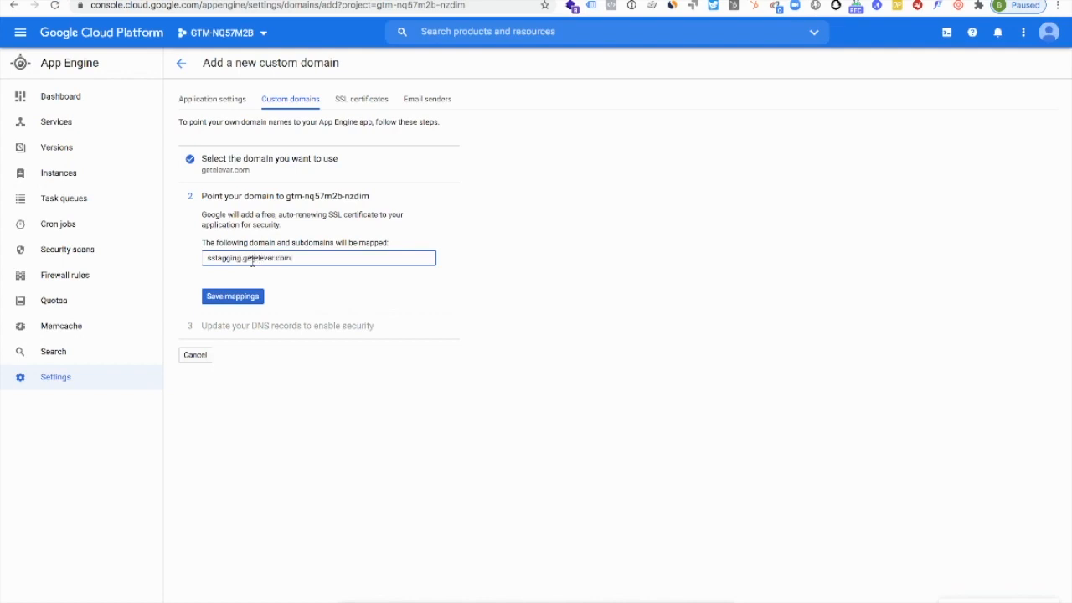
{"action": "left_click", "coordinate": [234, 315]}
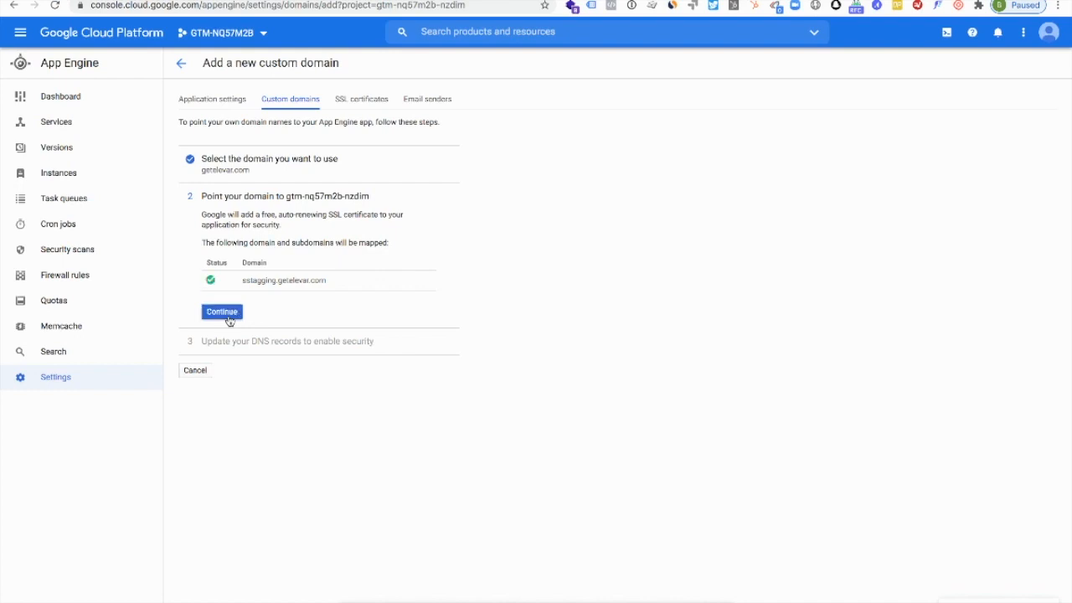
{"action": "left_click", "coordinate": [222, 313]}
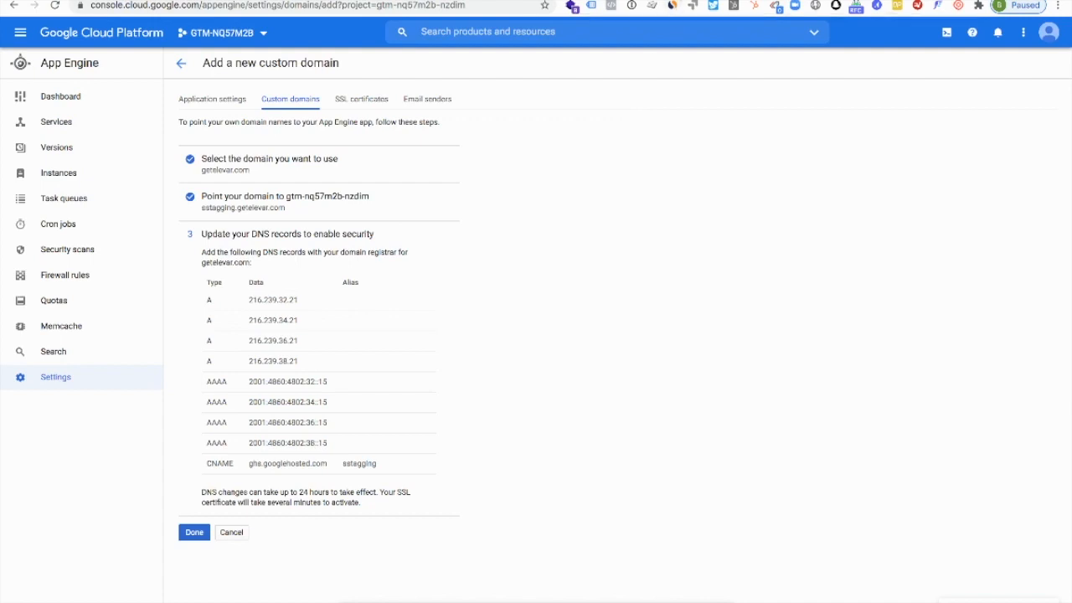
Review the ecollect DNS records for getelevar.com in Cloudflare and return to the App Engine custom domain setup
{"action": "left_click", "coordinate": [689, 1]}
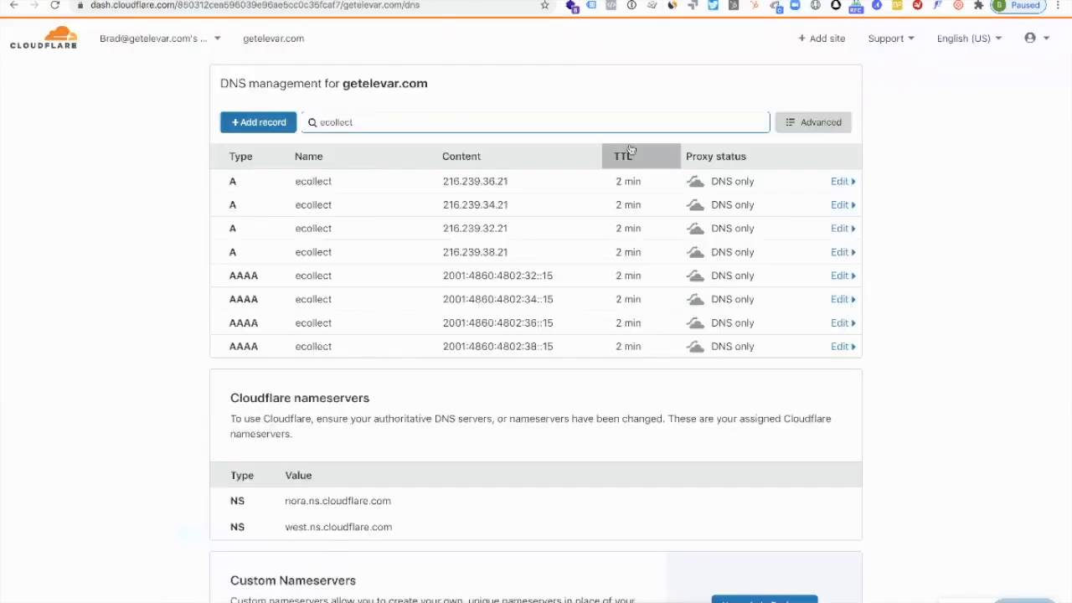
{"action": "scroll", "coordinate": [560, 369], "scroll_direction": "up", "scroll_amount": 1}
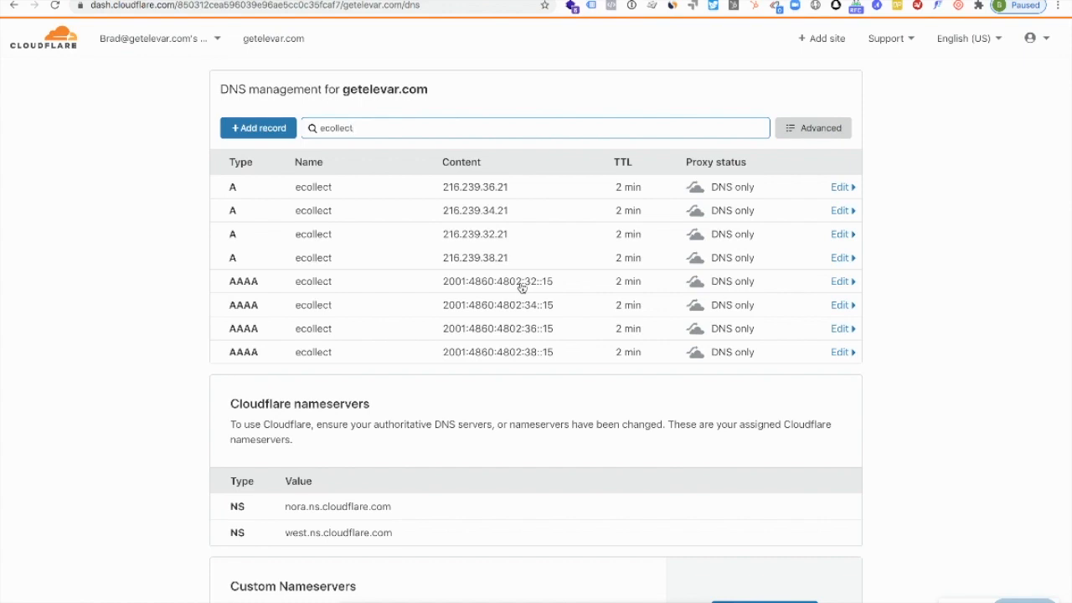
{"action": "left_click", "coordinate": [435, 1]}
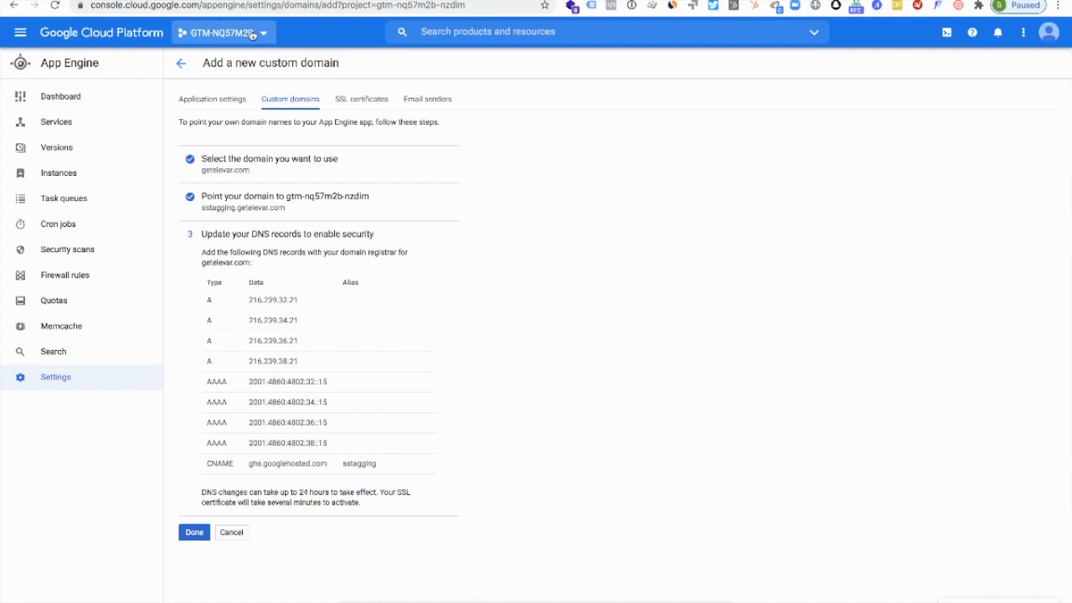
Switch to Tag Manager, open the installation details of New SS Container and highlight the tagging server's default URL
{"action": "left_click", "coordinate": [266, 1]}
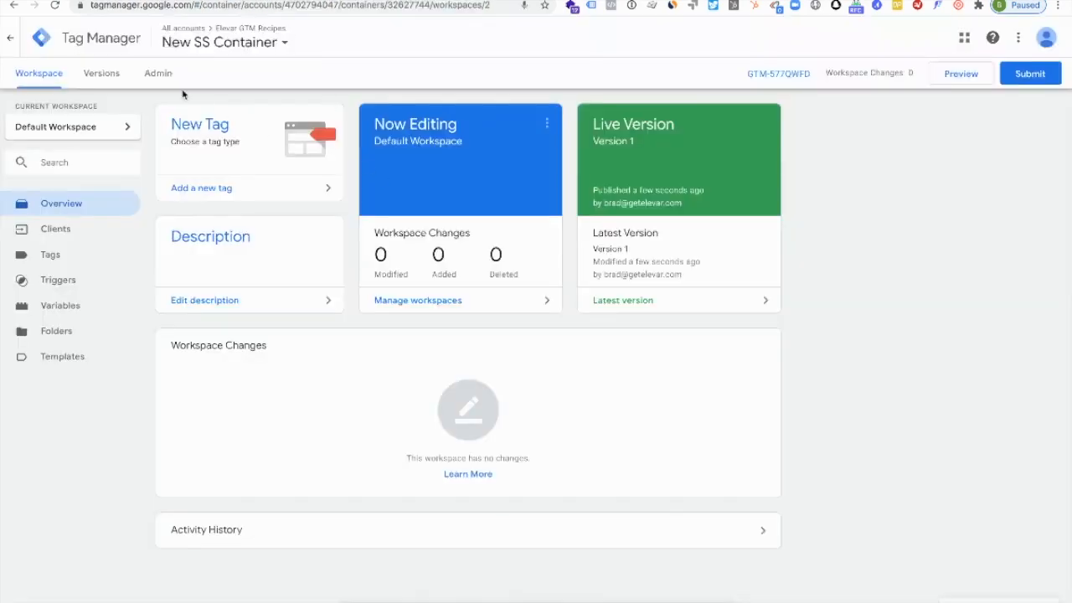
{"action": "left_click", "coordinate": [159, 76]}
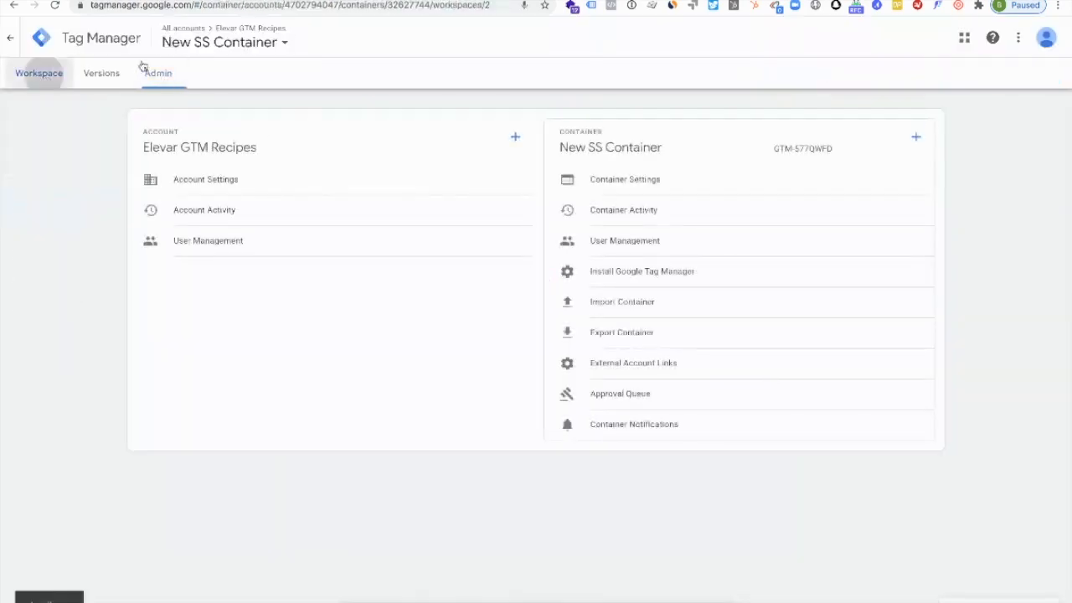
{"action": "left_click", "coordinate": [39, 74]}
{"action": "left_click", "coordinate": [780, 76]}
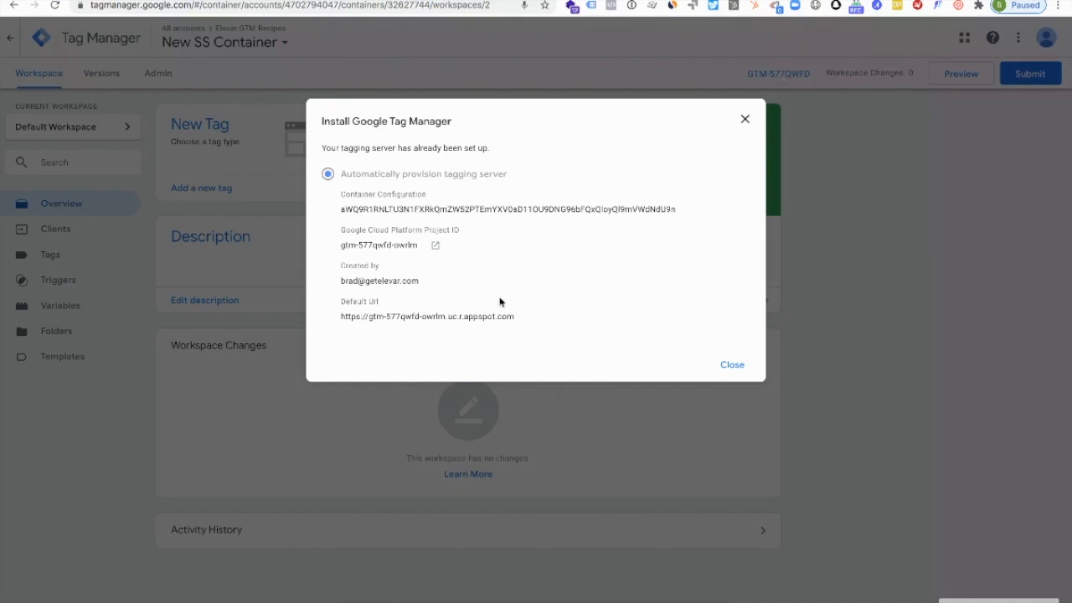
{"action": "triple_click", "coordinate": [439, 319]}
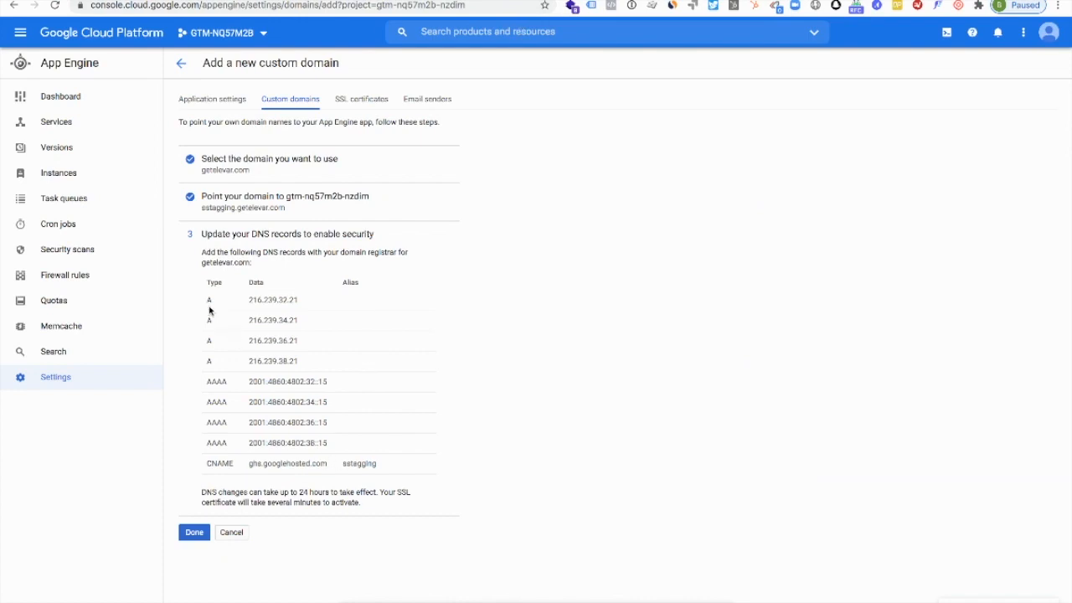
Compare the A and AAAA records required for sstagging with the ecollect records in Cloudflare, and finish the custom domain setup in App Engine
{"action": "left_click_drag", "start_coordinate": [210, 310], "coordinate": [304, 456]}
{"action": "left_click", "coordinate": [212, 382]}
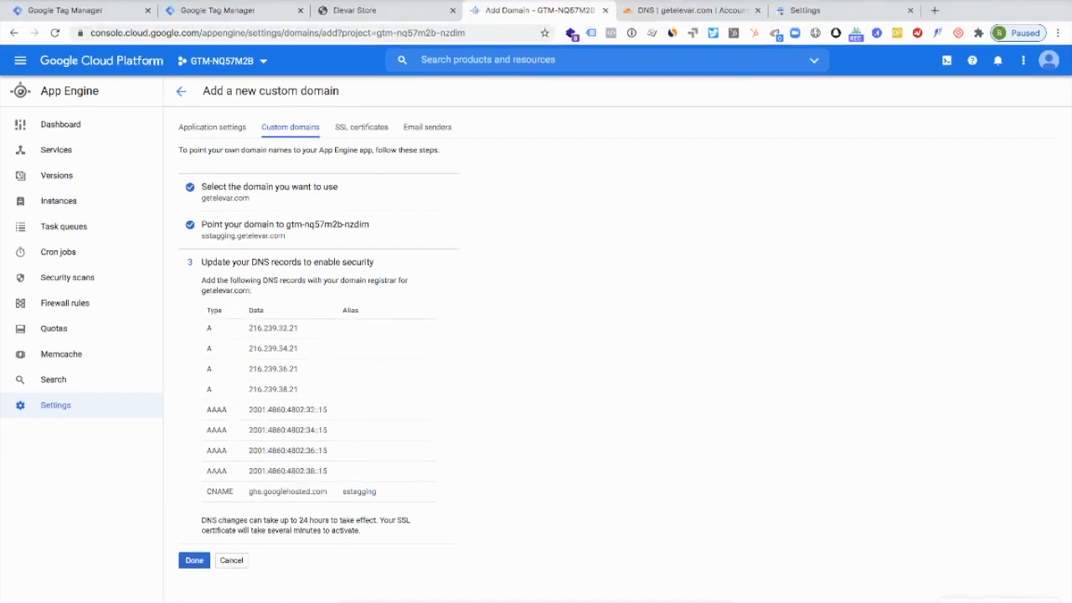
{"action": "left_click", "coordinate": [671, 11]}
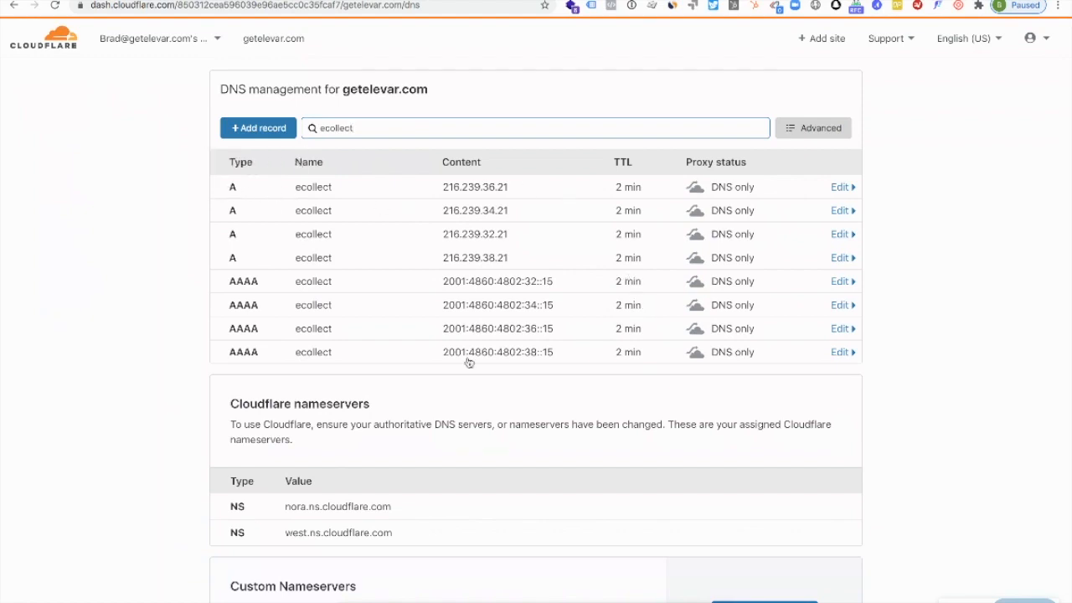
{"action": "left_click", "coordinate": [539, 1]}
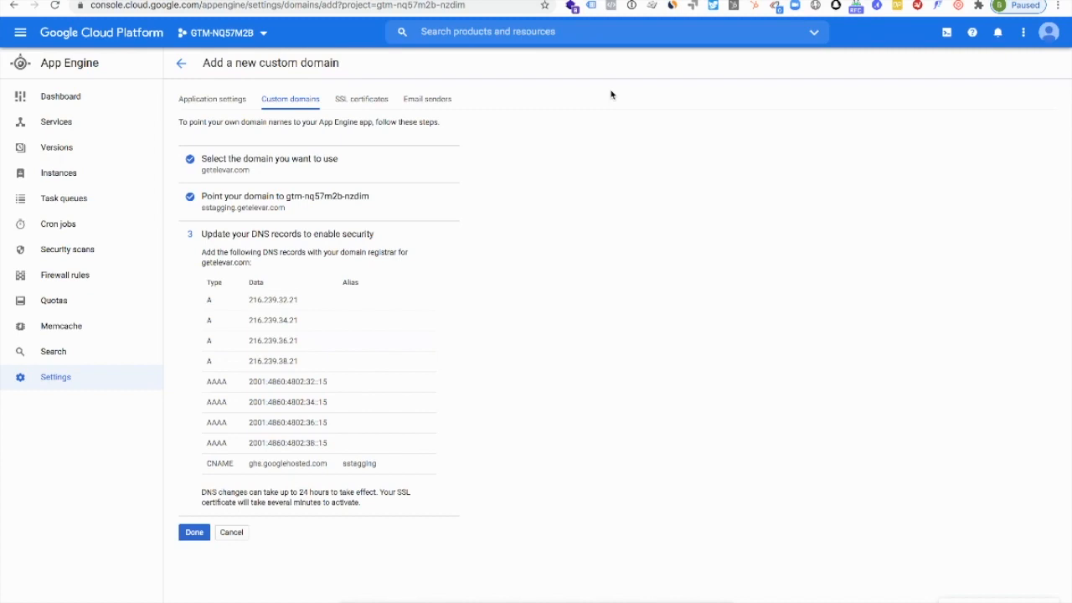
{"action": "left_click", "coordinate": [192, 533]}
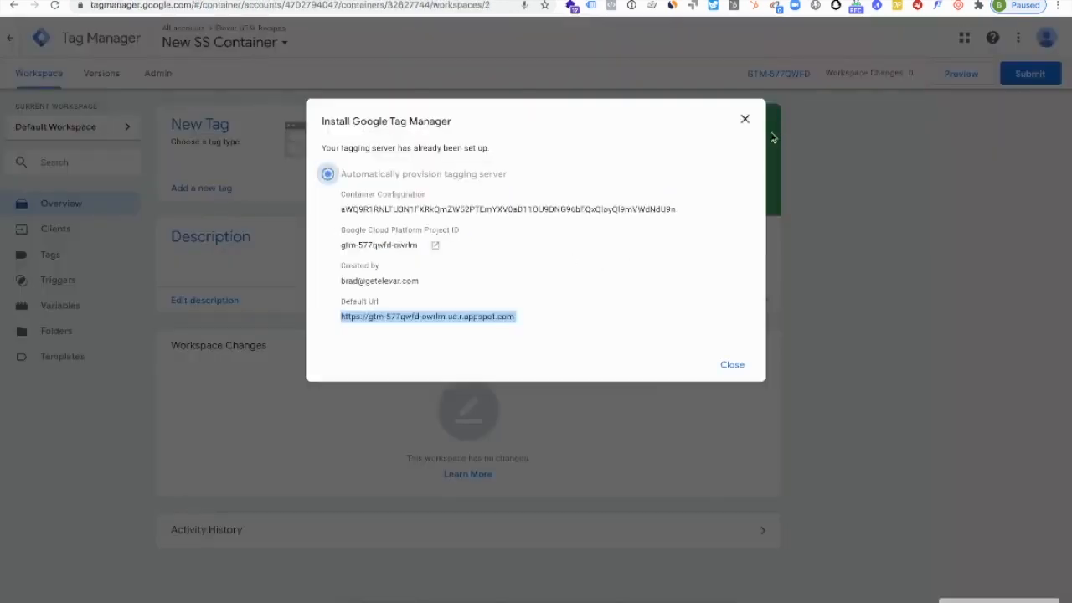
Close the Tag Manager installation details, view the Server target platform in the form for creating a container, and cancel the creation
{"action": "left_click", "coordinate": [748, 128]}
{"action": "left_click", "coordinate": [157, 74]}
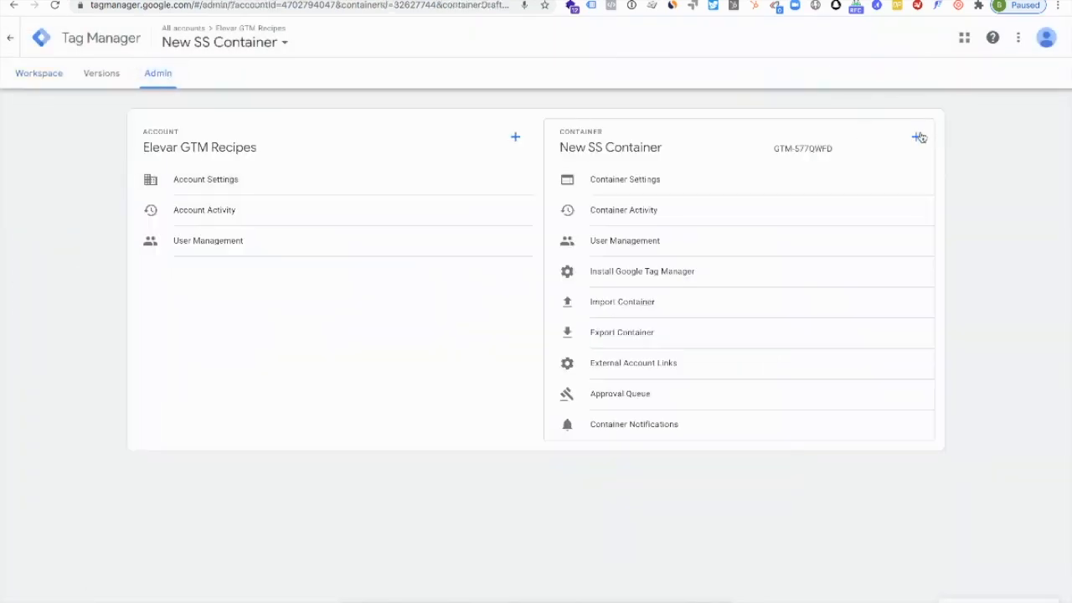
{"action": "left_click", "coordinate": [919, 136]}
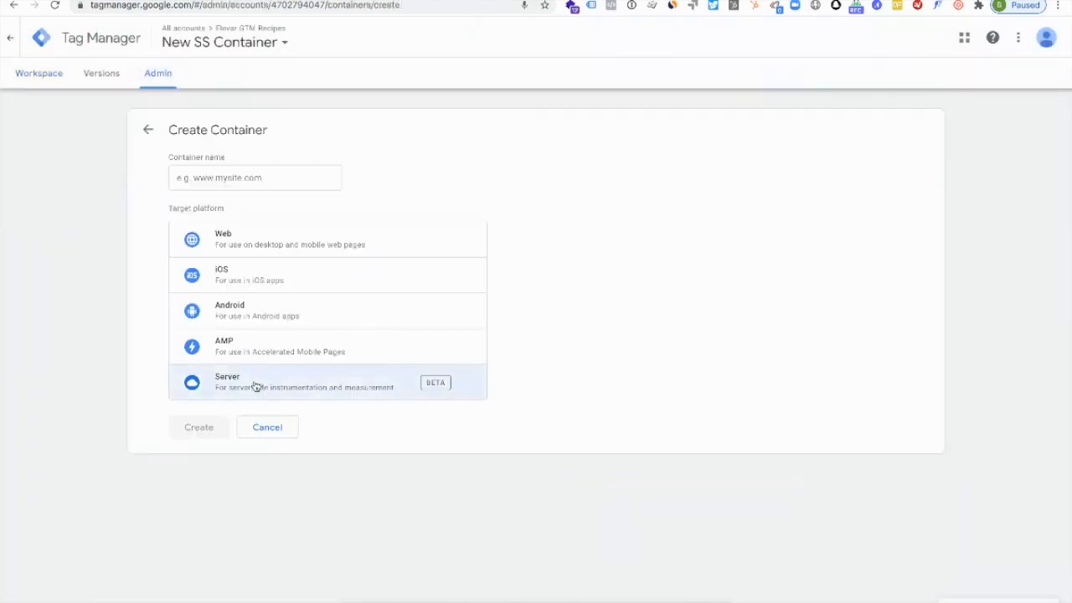
{"action": "left_click", "coordinate": [261, 428]}
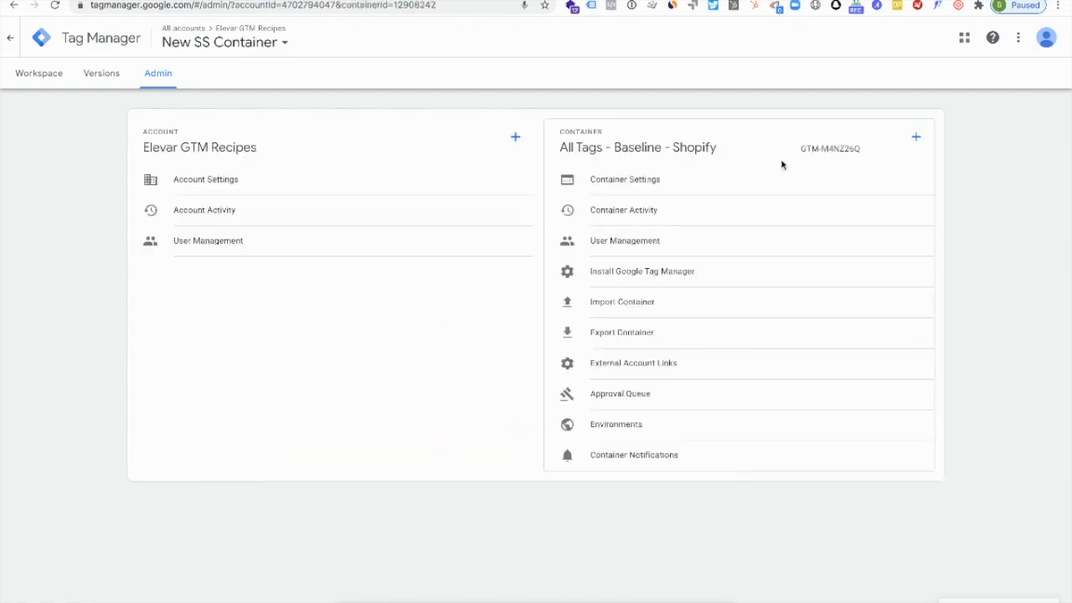
Return to the workspace of the All Tags - Baseline - Shopify container, view its Tag Manager installation snippets and close them
{"action": "left_click", "coordinate": [42, 78]}
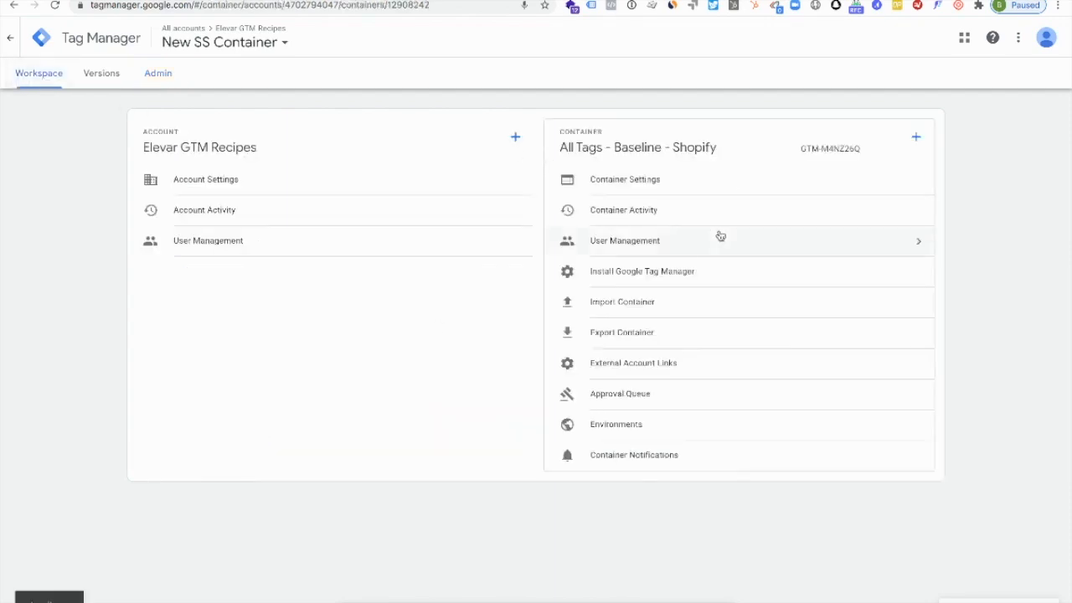
{"action": "left_click", "coordinate": [774, 75]}
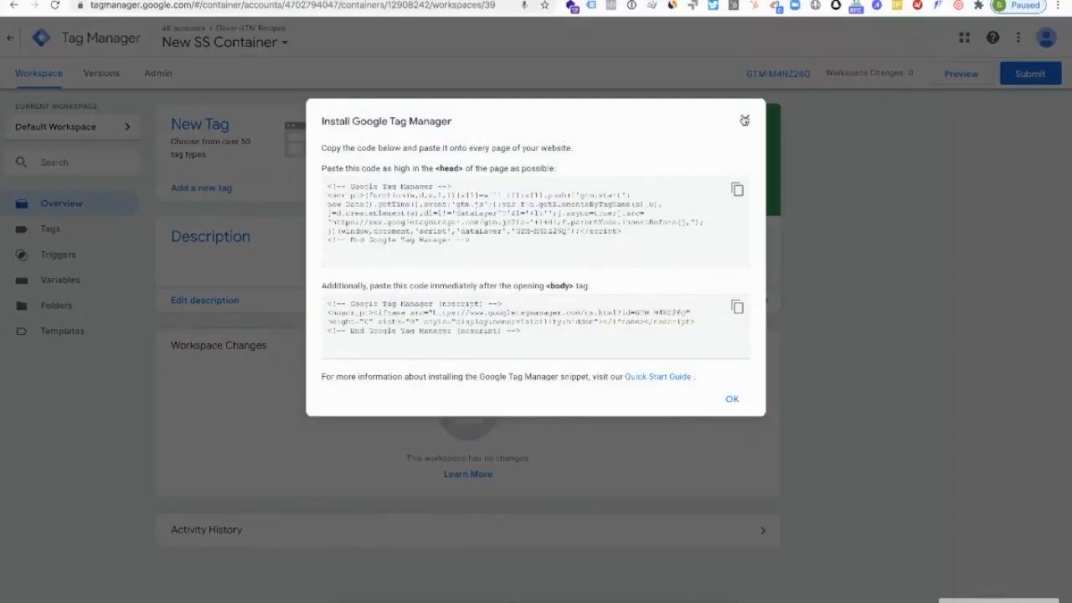
{"action": "left_click", "coordinate": [745, 120]}
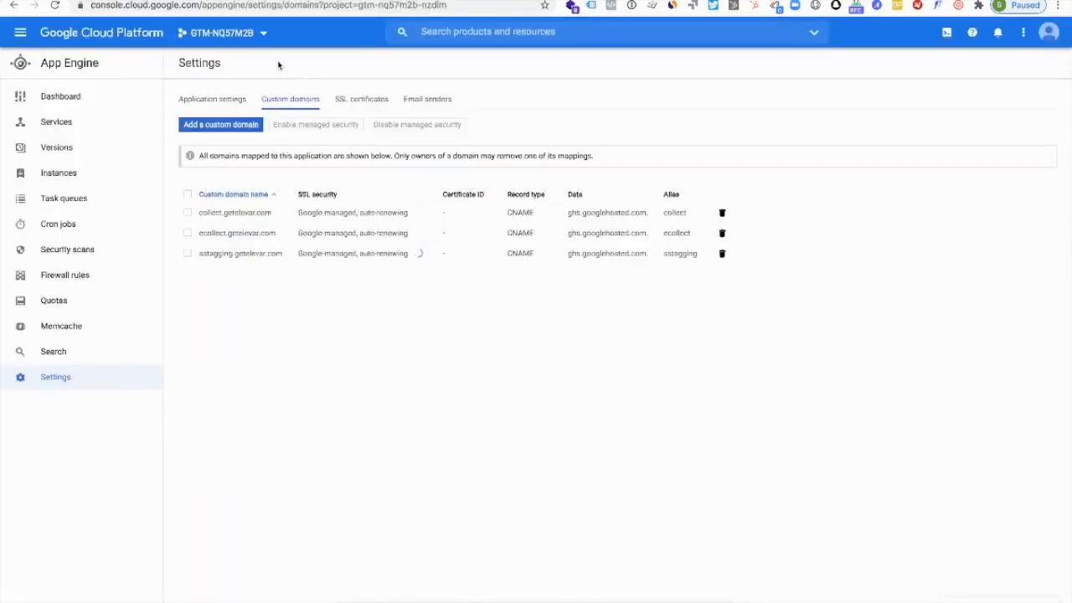
Switch to Google Cloud Platform, review the project list and the App Engine navigation entries, and return to Cloudflare's getelevar.com DNS records
{"action": "left_click", "coordinate": [247, 33]}
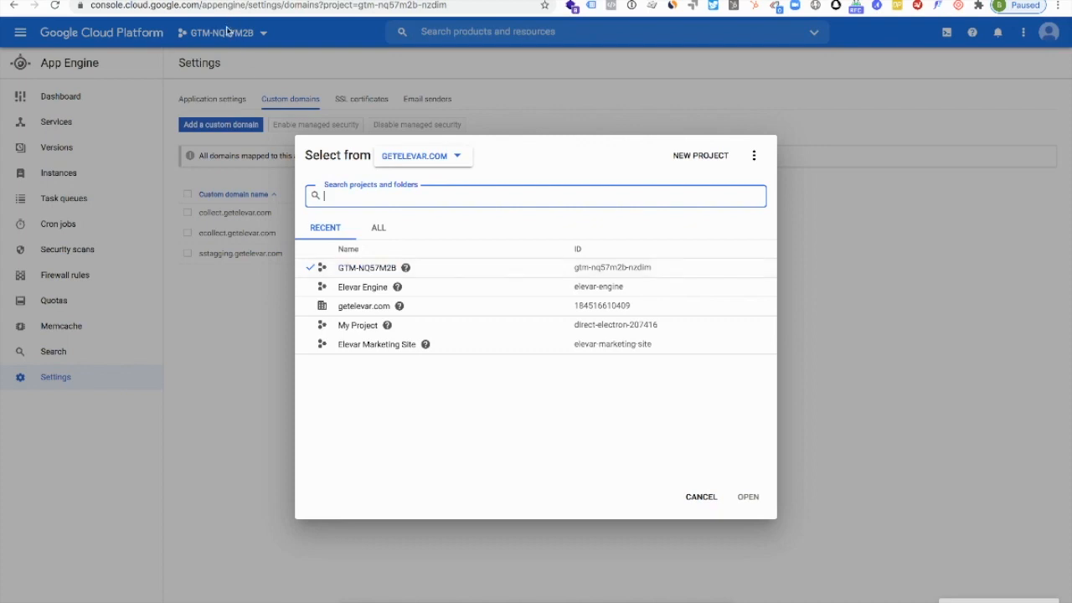
{"action": "left_click", "coordinate": [424, 106]}
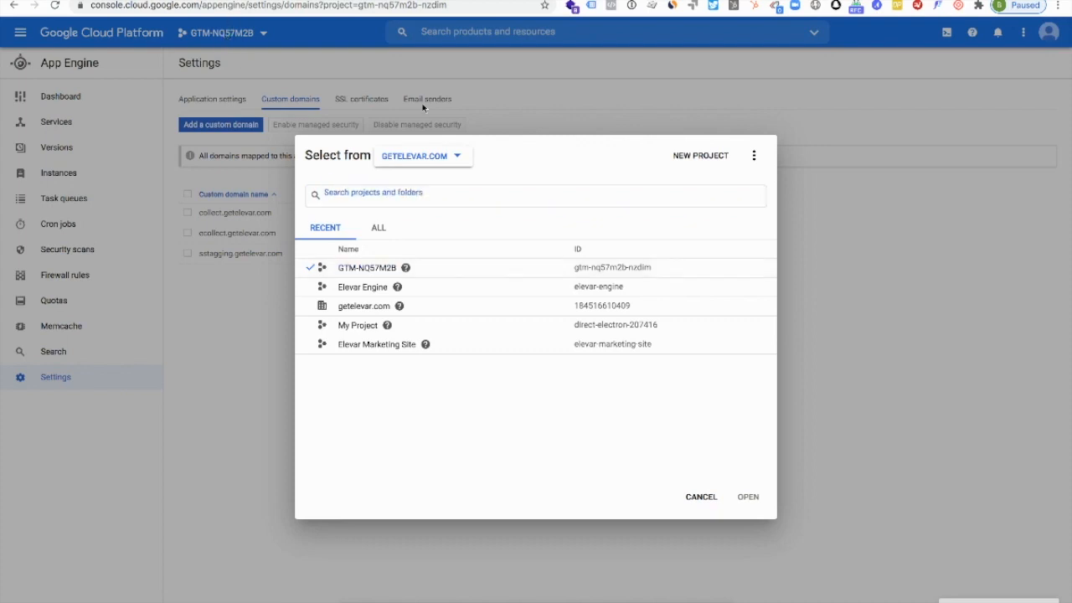
{"action": "left_click", "coordinate": [20, 32]}
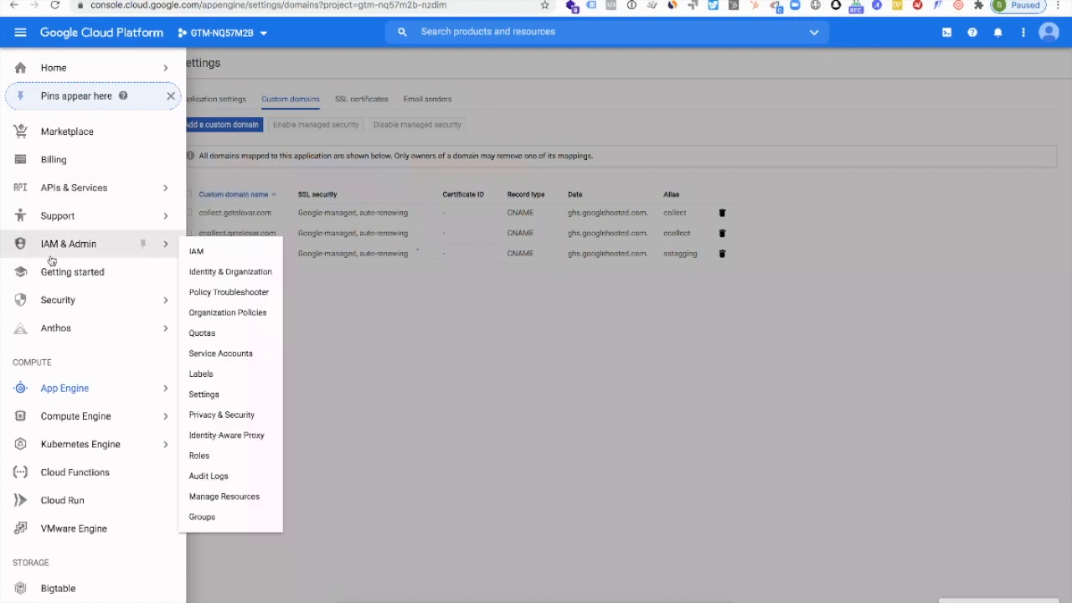
{"action": "mouse_move", "coordinate": [59, 392]}
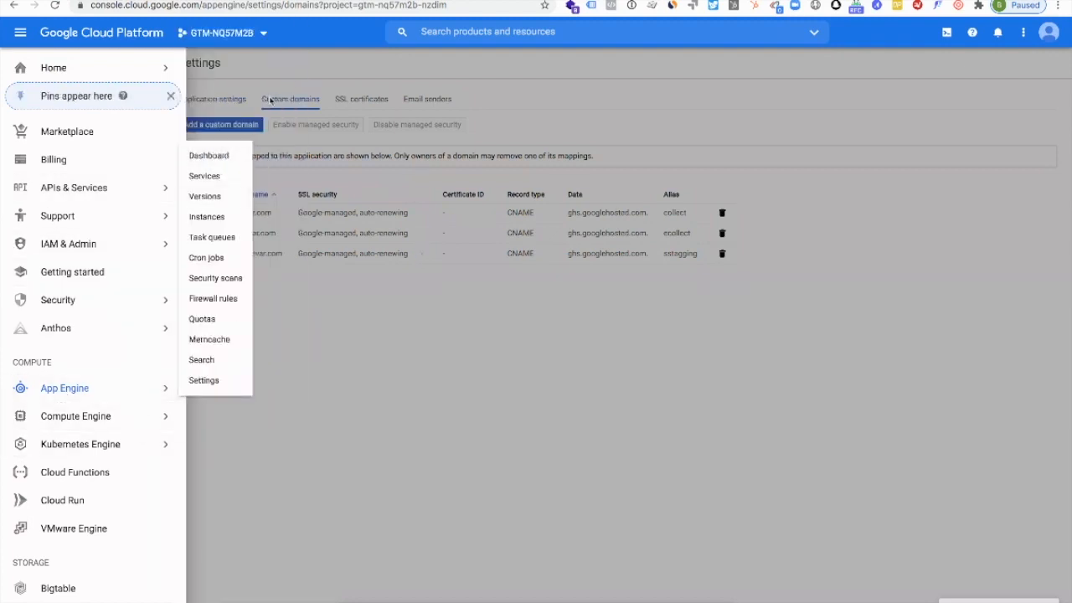
{"action": "left_click", "coordinate": [297, 71]}
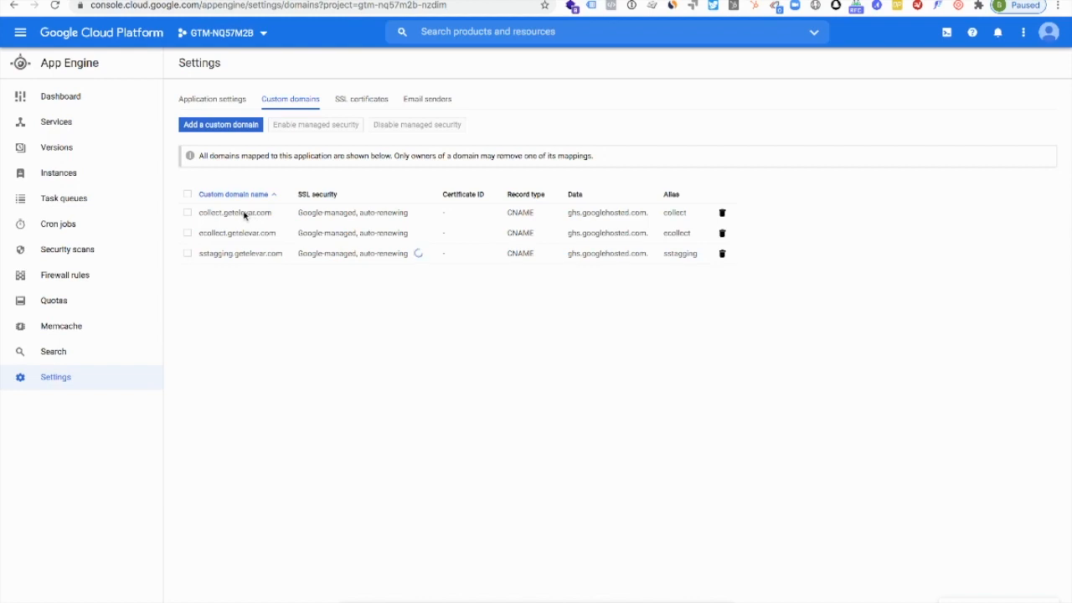
{"action": "left_click", "coordinate": [670, 0]}
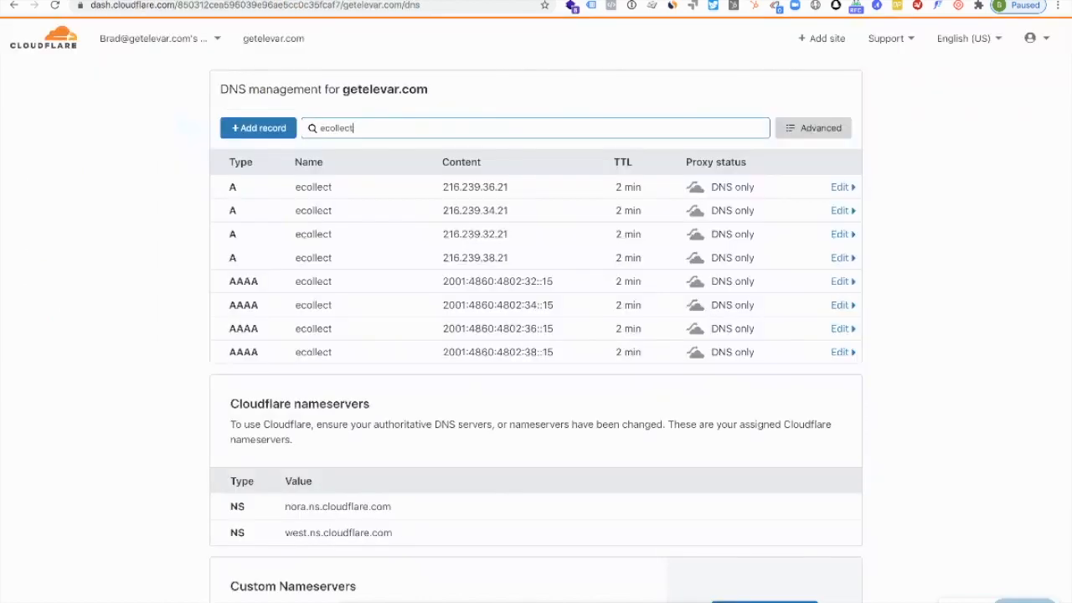